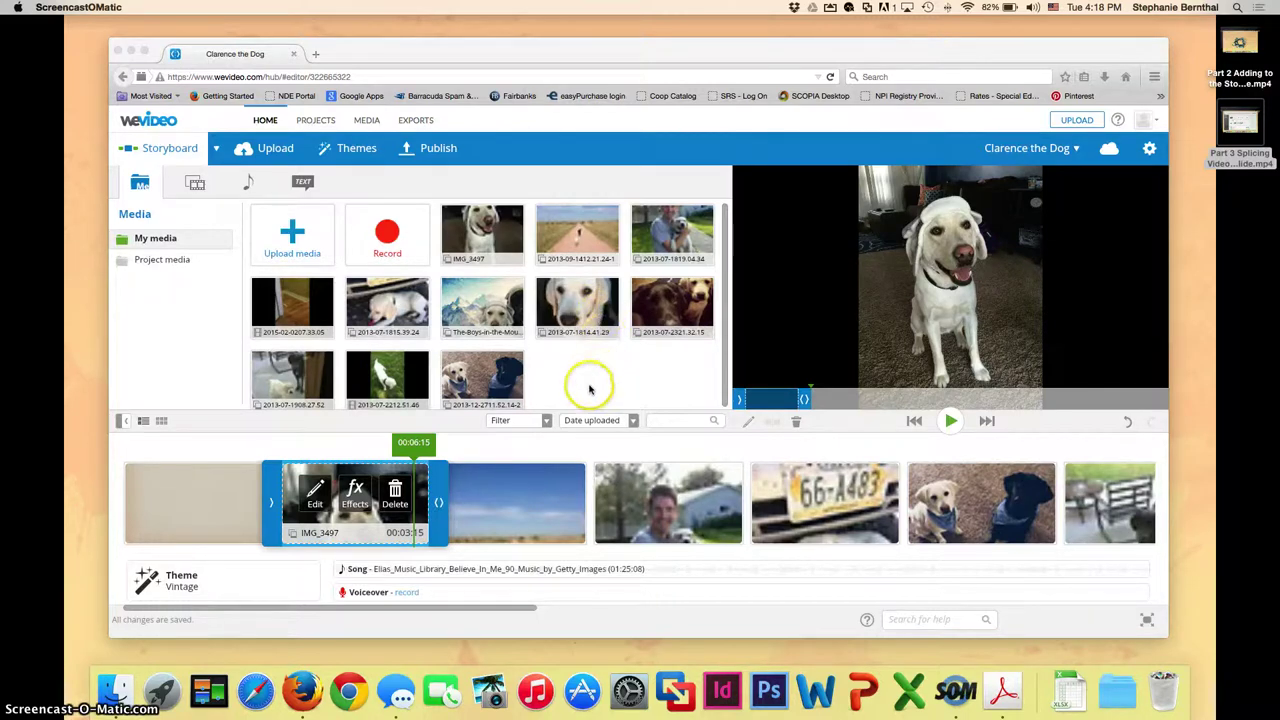
Select the Clarence the Dog title clip in the first storyboard slot to preview it.
click(185, 481)
click(185, 481)
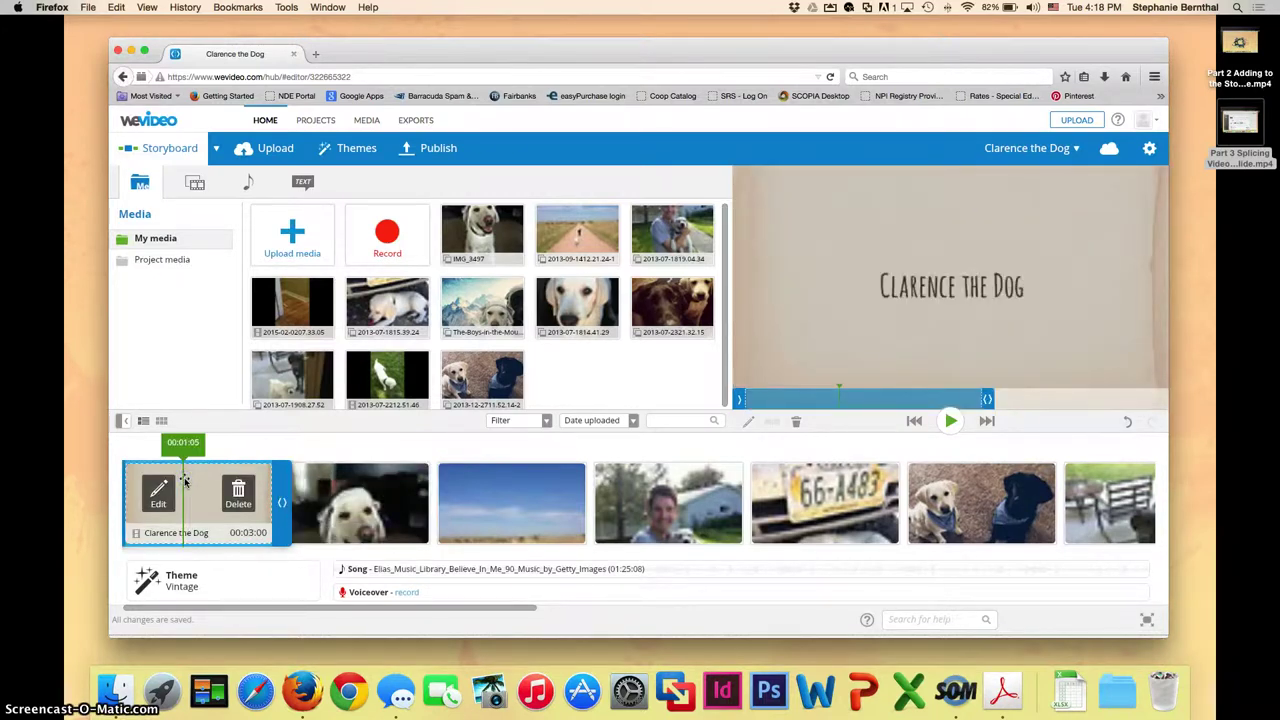
click(612, 497)
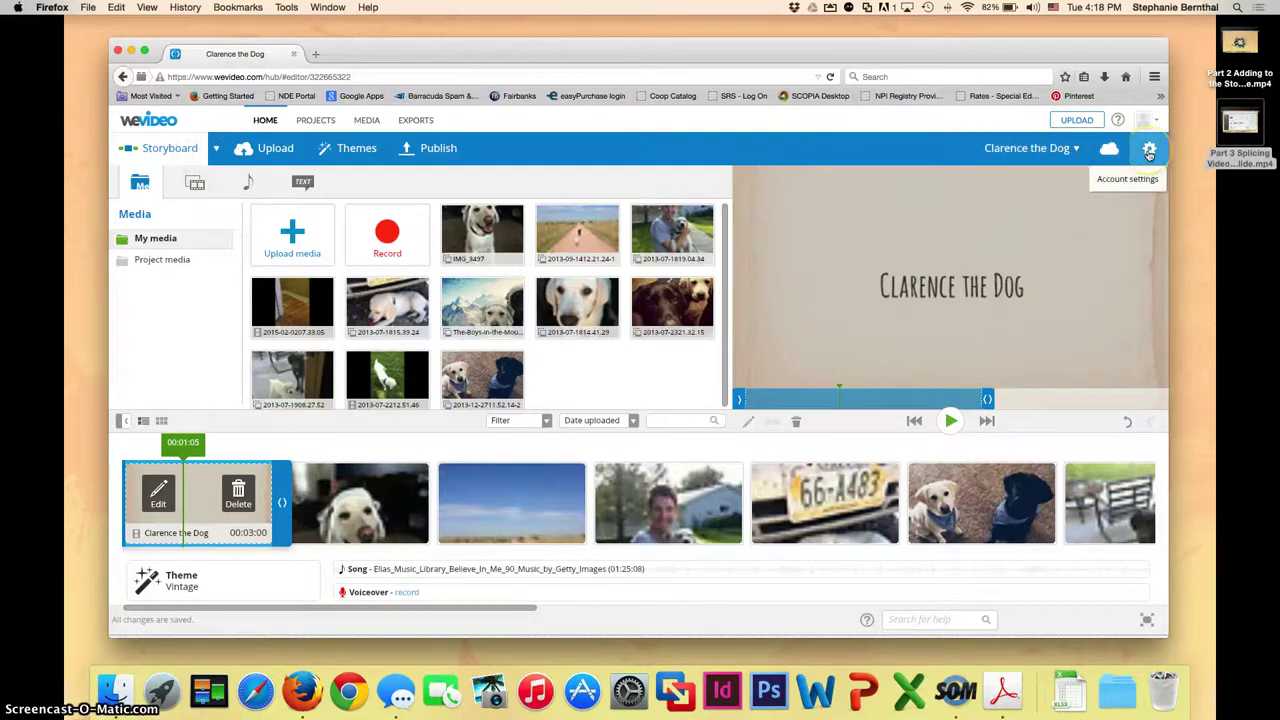
click(1149, 153)
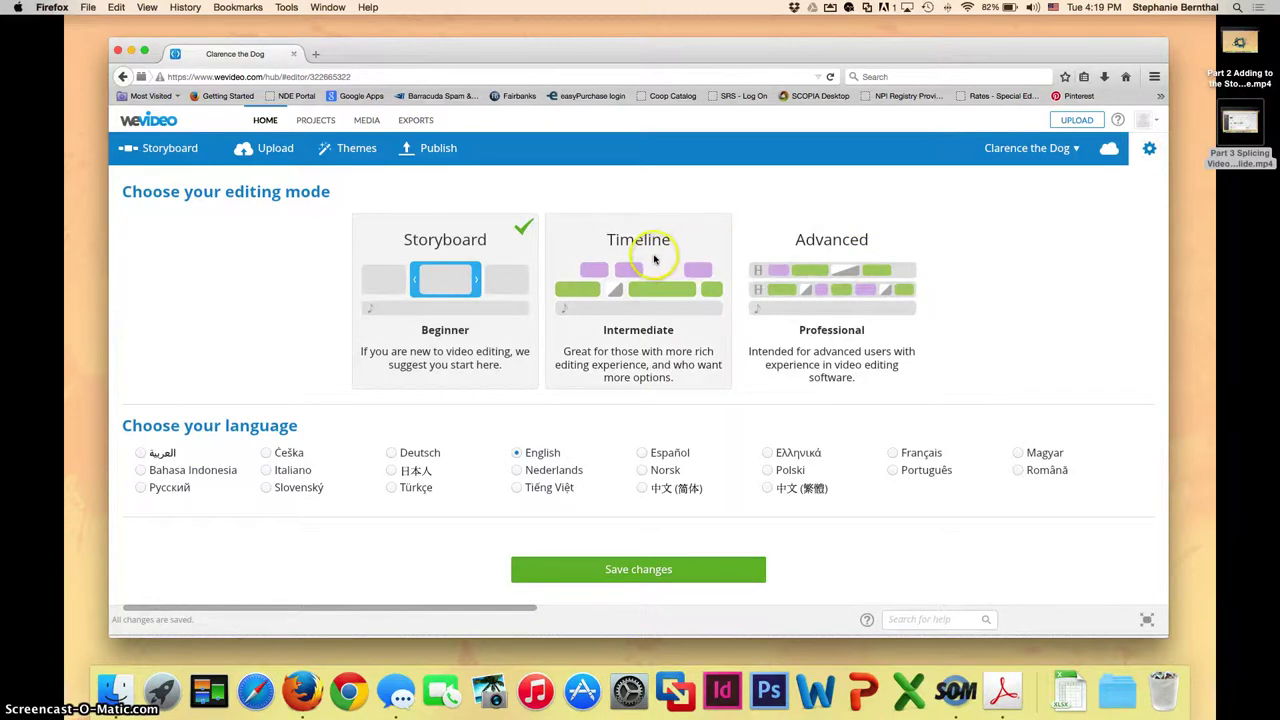
Change the editing mode from Storyboard to Timeline and save the change.
click(653, 257)
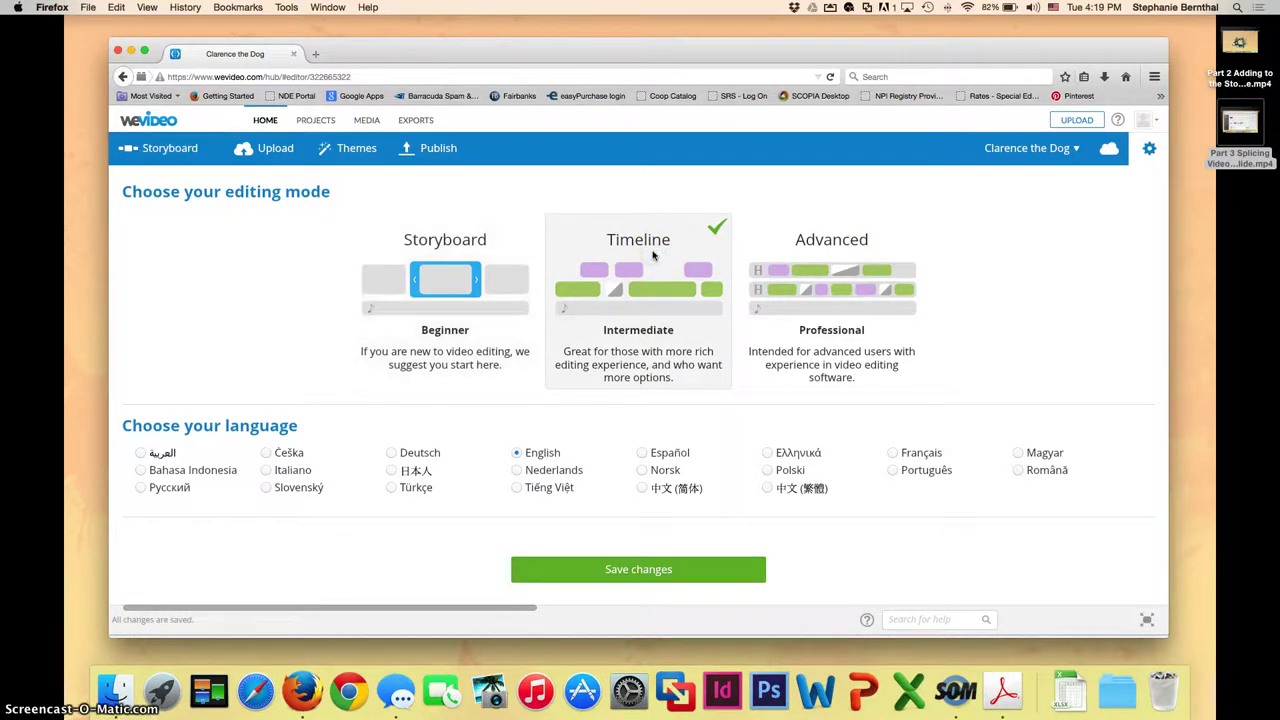
click(645, 569)
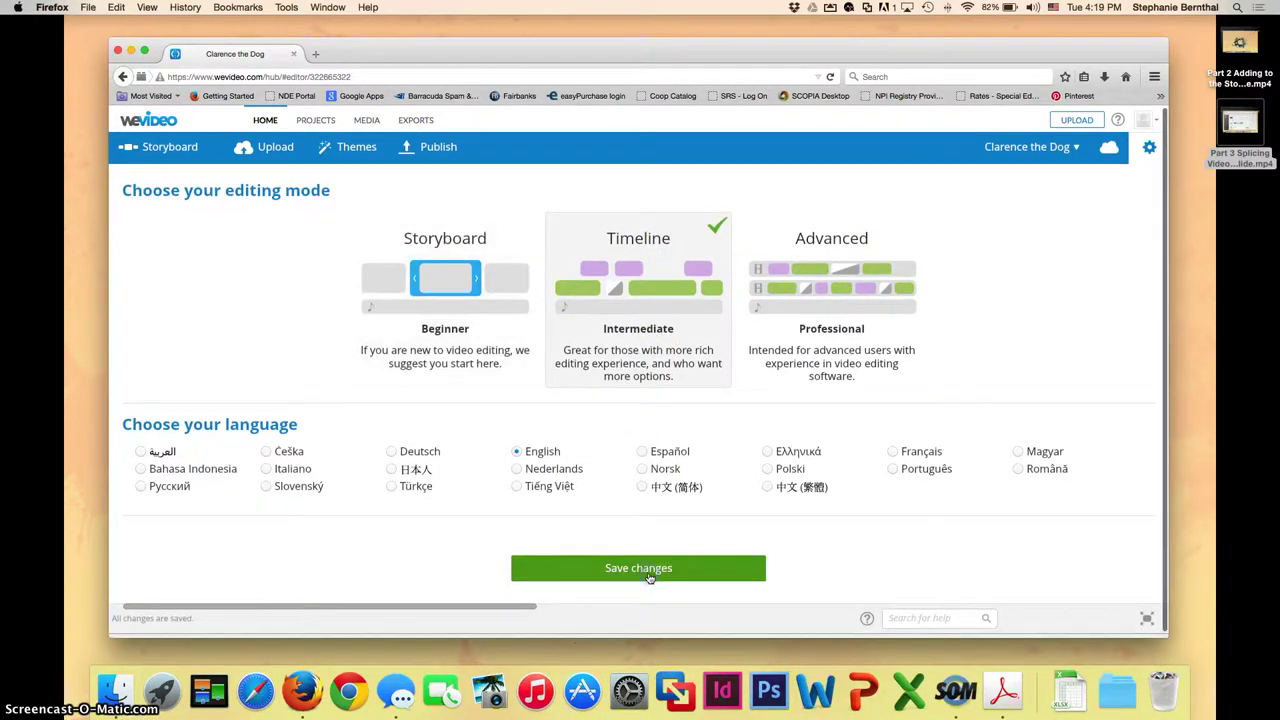
click(662, 461)
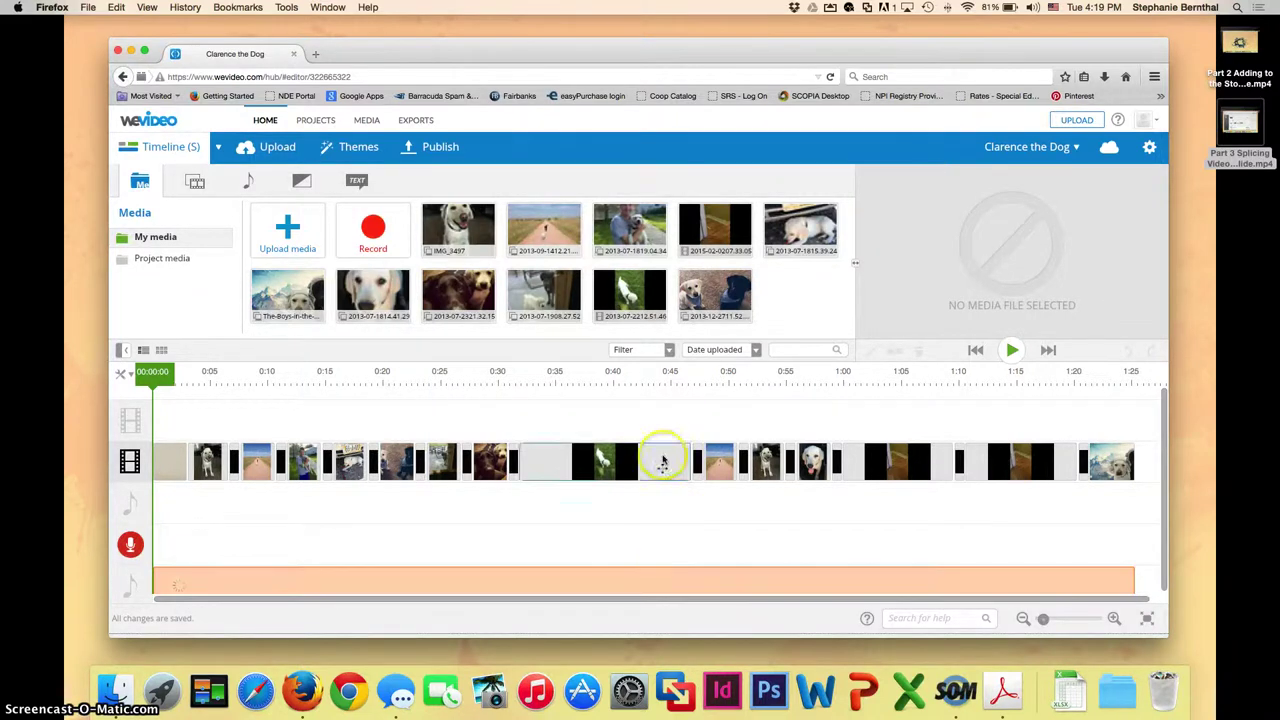
click(337, 423)
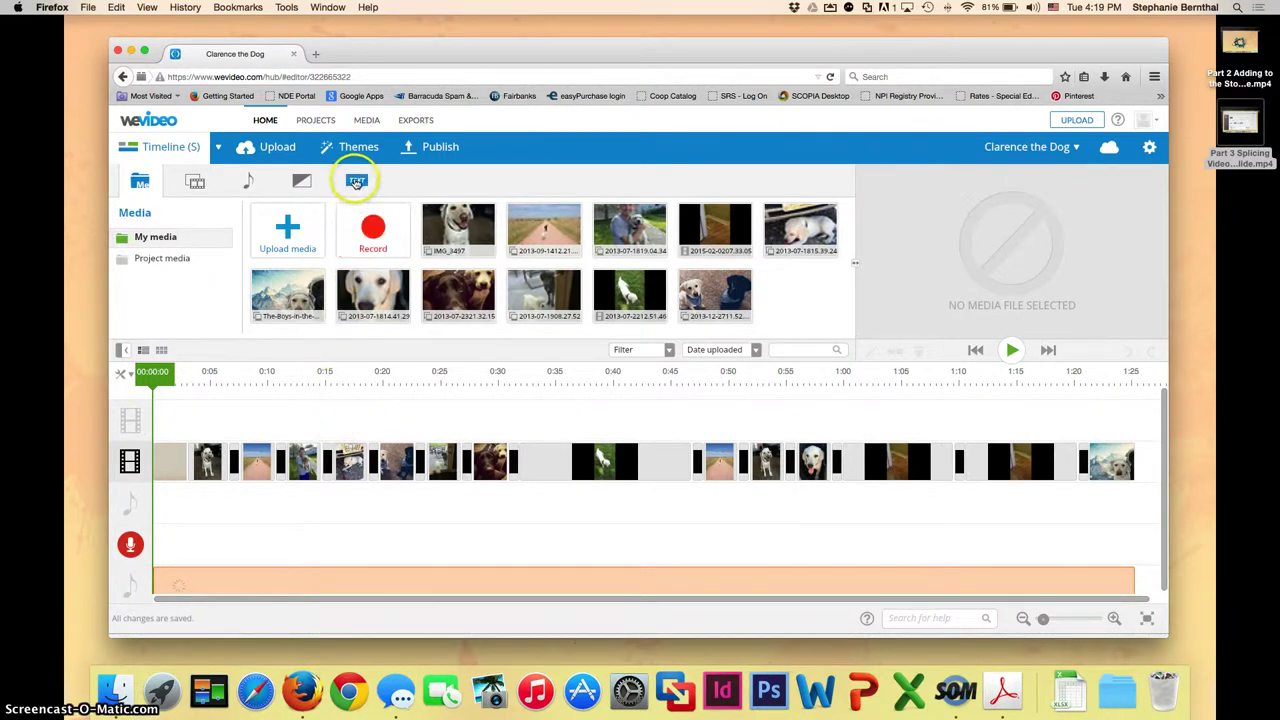
Drag the Subtitle 1 template from the Text folder onto the video track near 0:23.
click(356, 182)
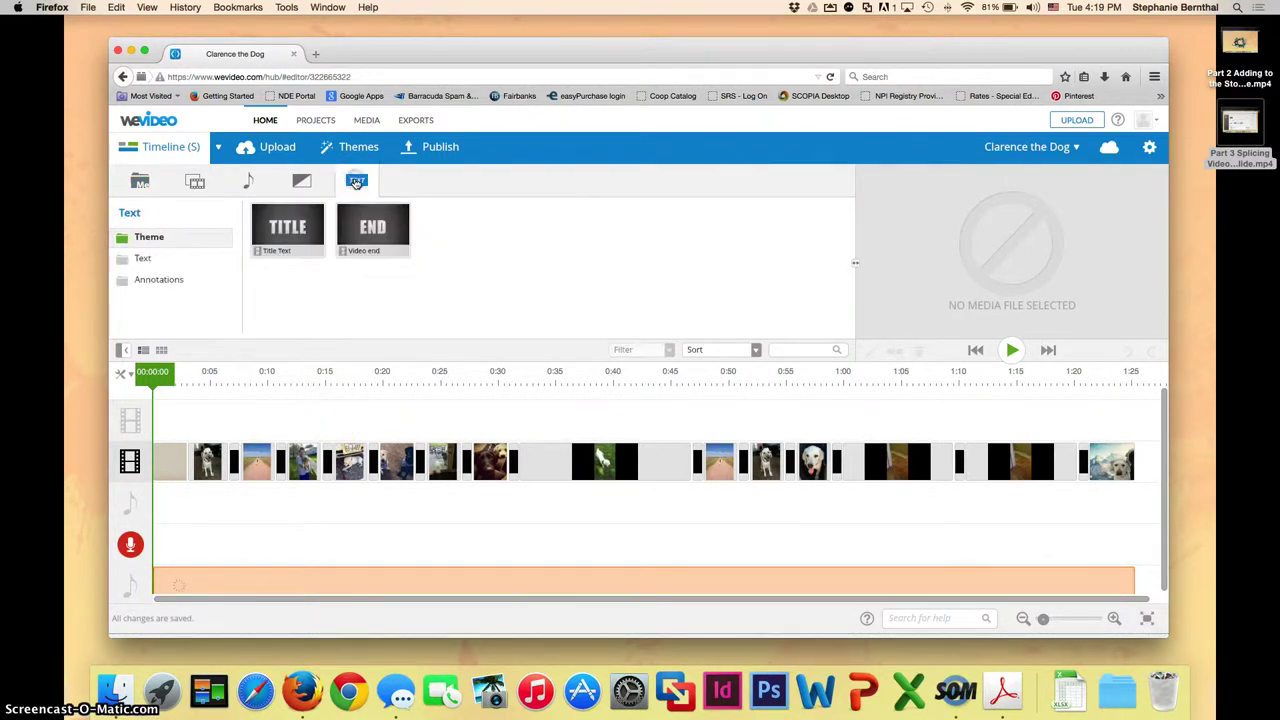
click(150, 245)
click(147, 262)
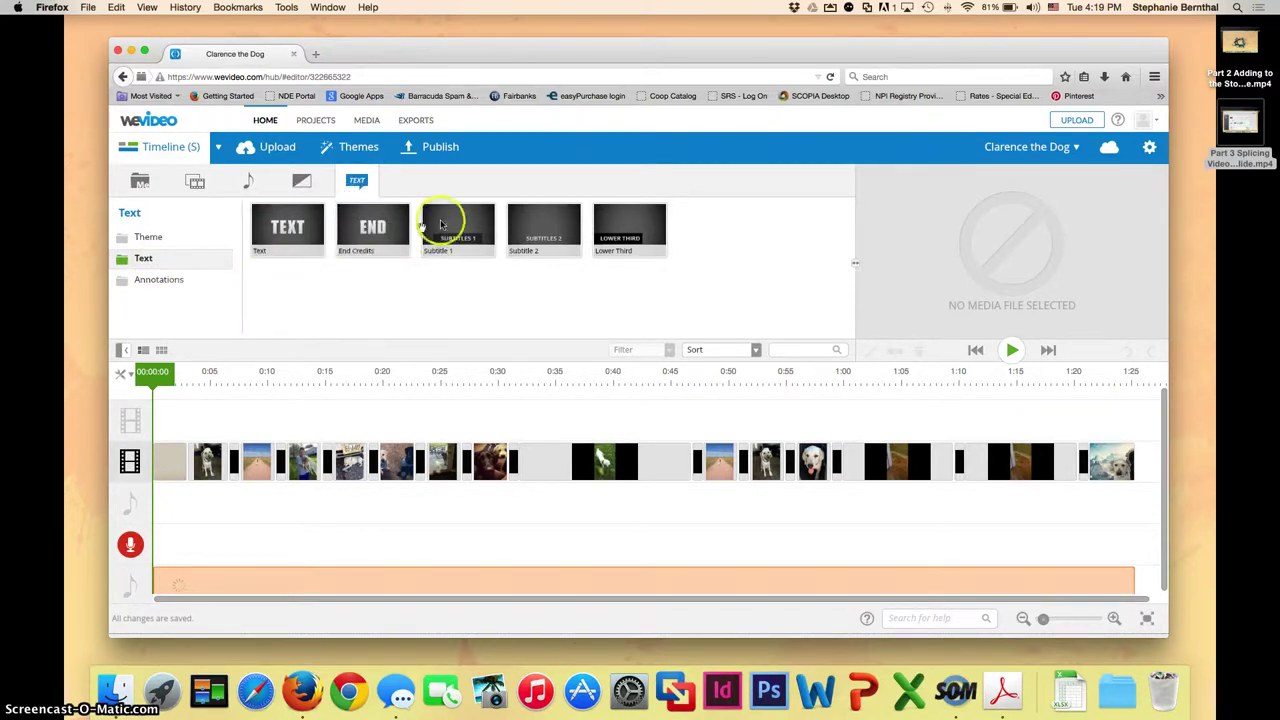
mouse_move(468, 216)
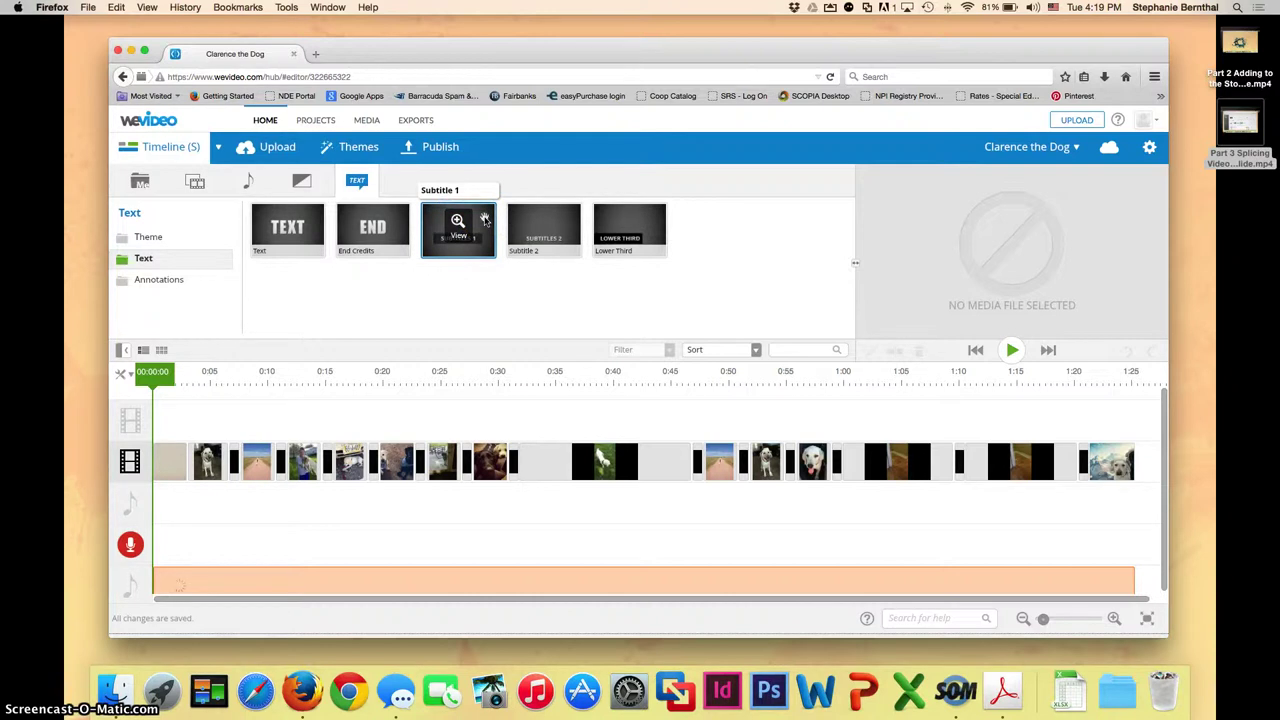
click(484, 219)
drag(483, 219, 462, 457)
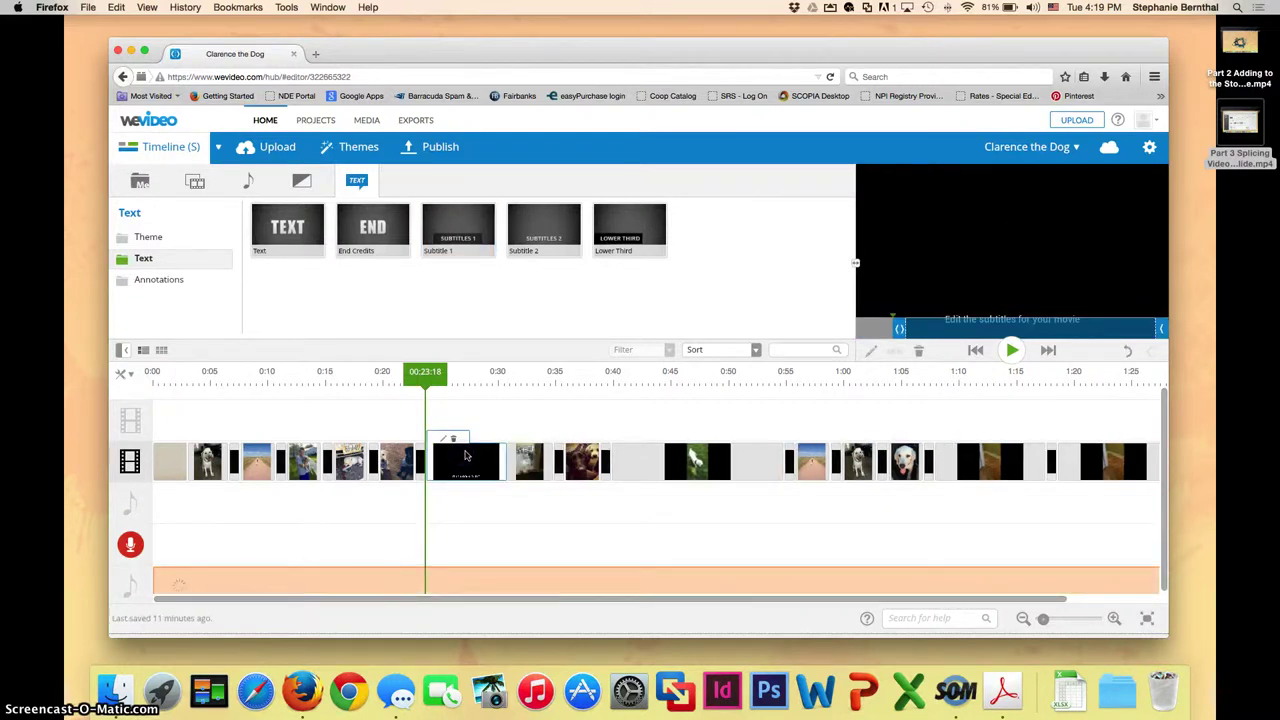
click(468, 459)
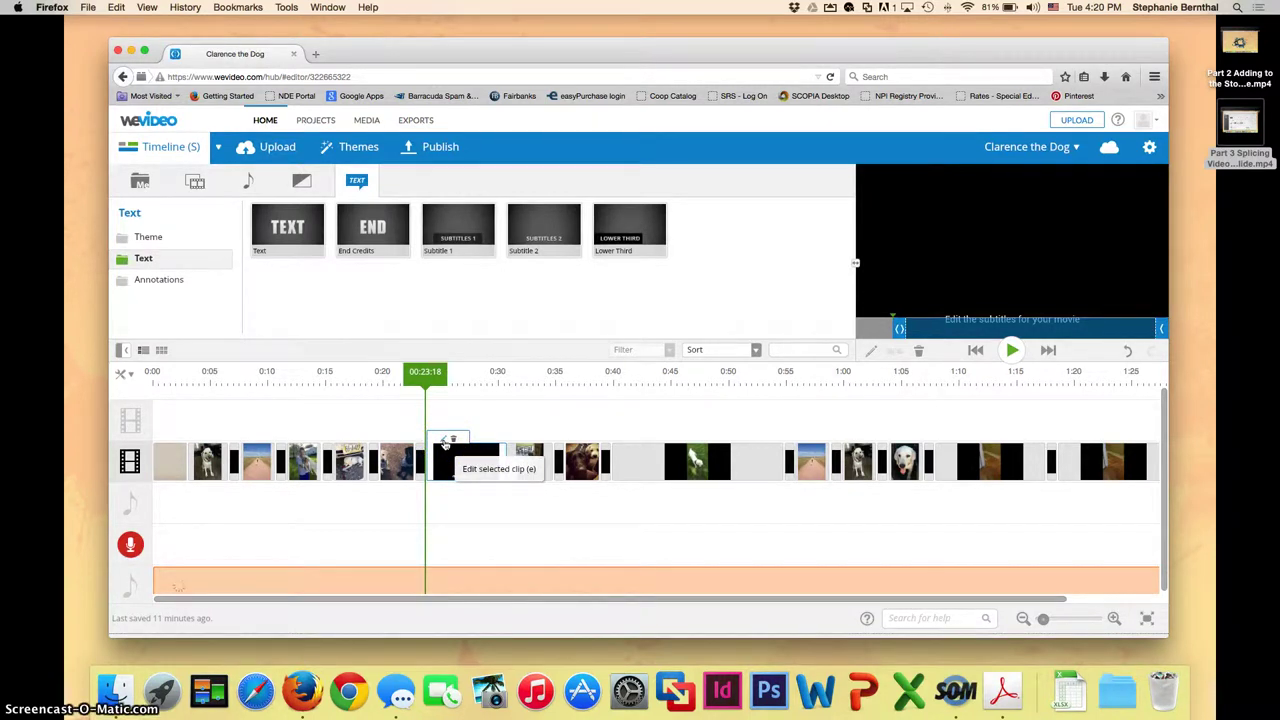
click(445, 442)
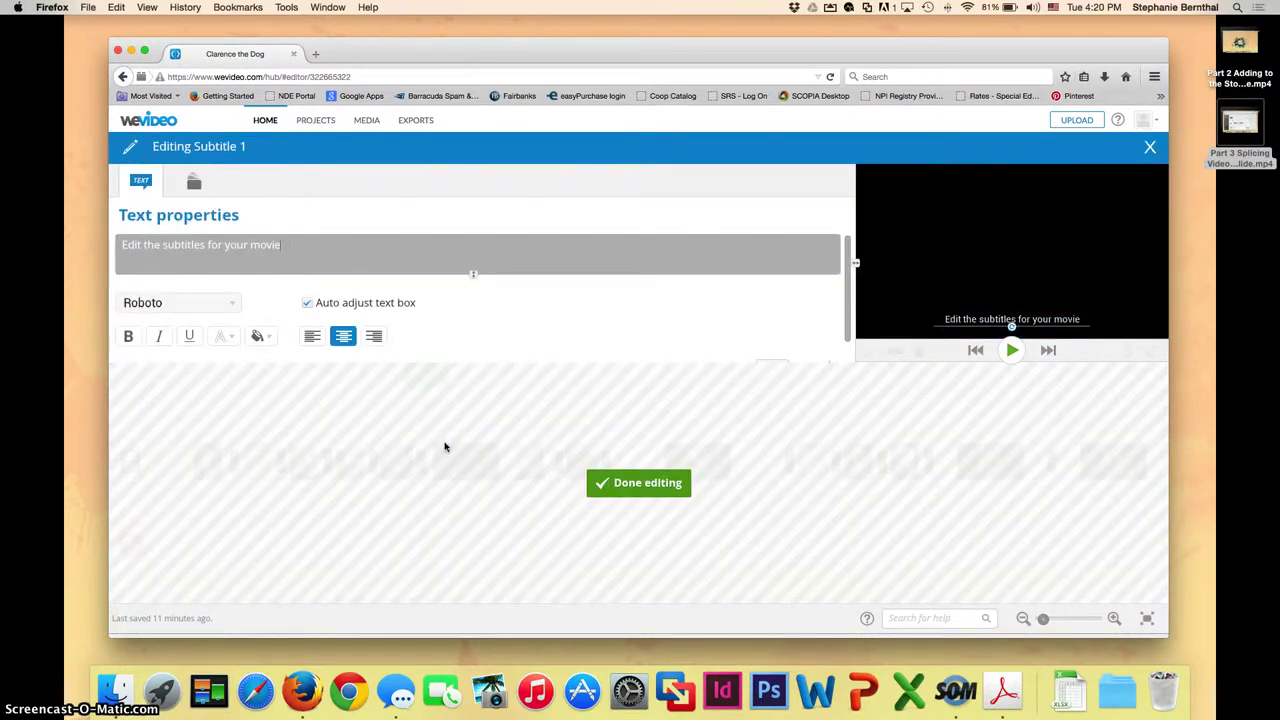
Replace the placeholder with 'These are my sweet dogs, Quintin and Clarence.'.
click(303, 242)
drag(303, 242, 100, 240)
text(These ar)
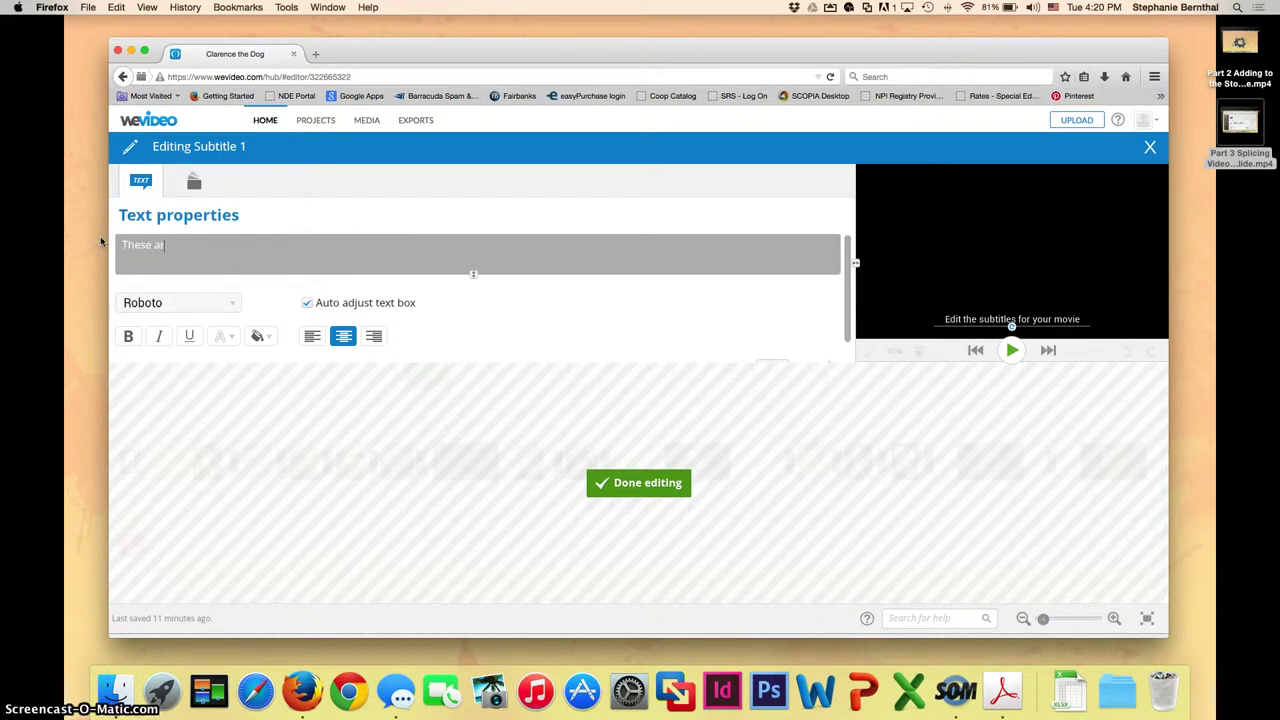
text(e my sweet)
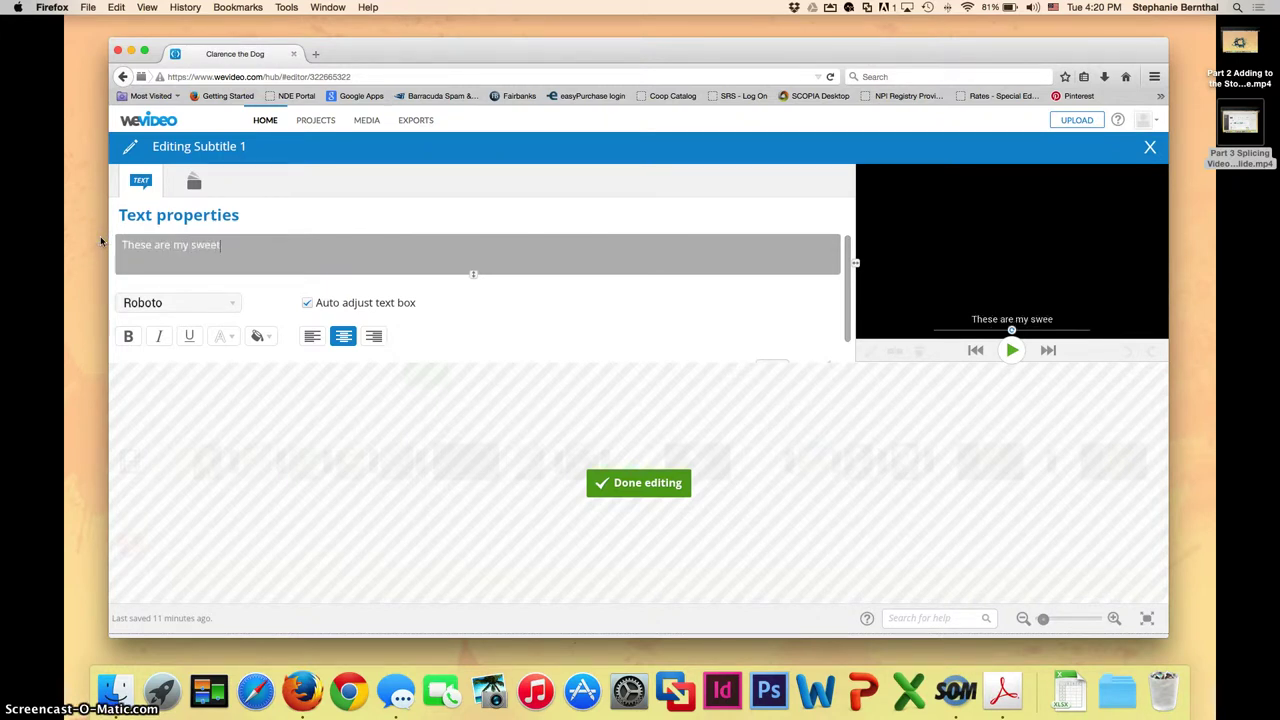
text( dogs, Quintin)
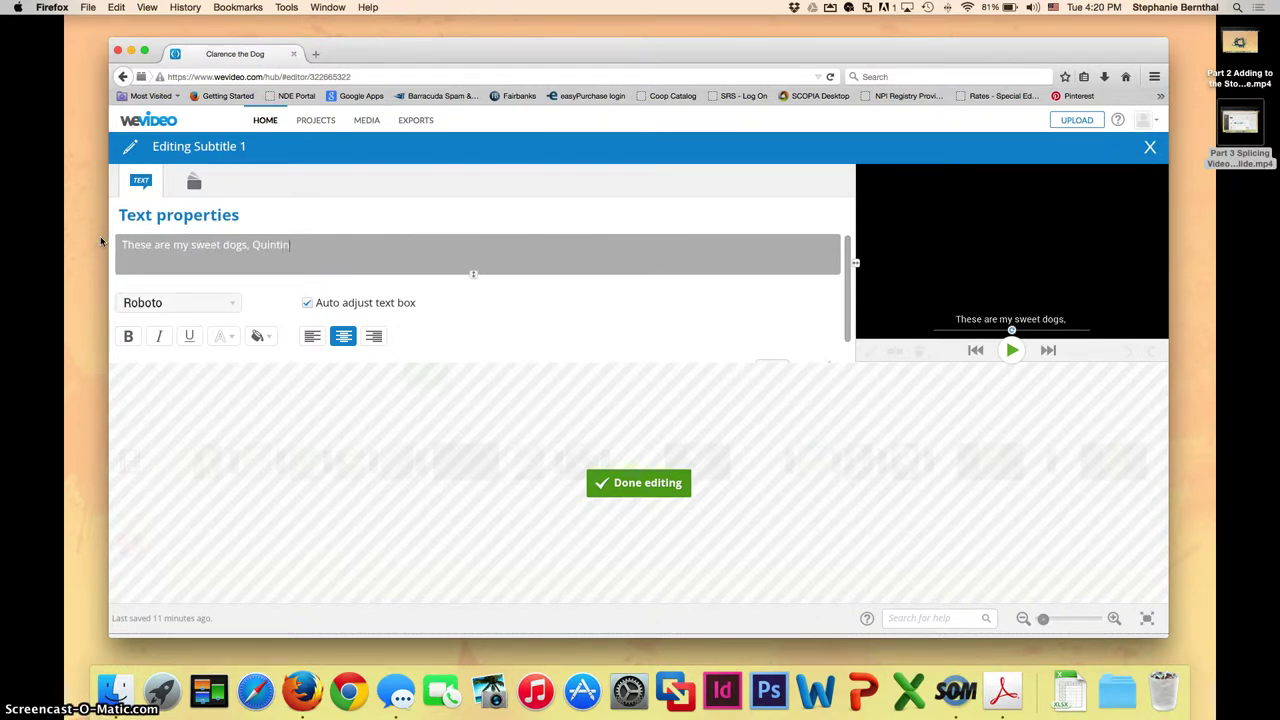
text( and Clare)
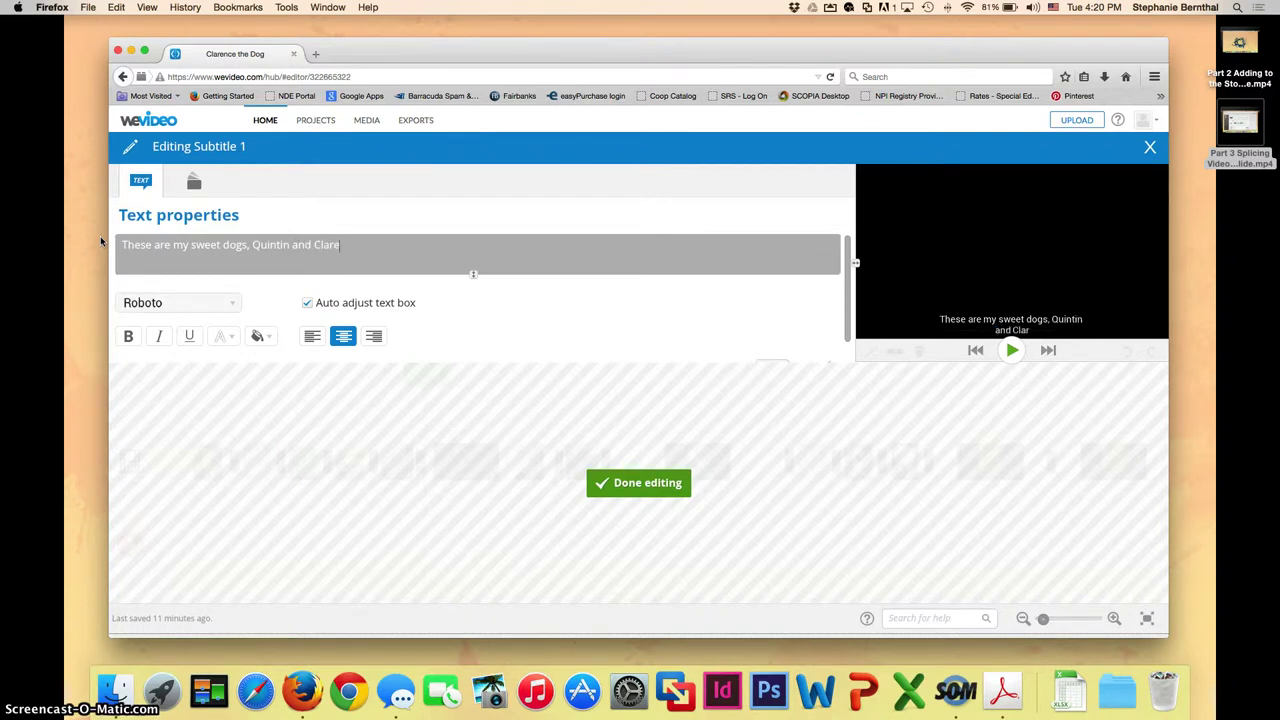
text(nce.)
Try bold, italic, underline, colour and alignment options, leaving the text centre-aligned.
click(128, 336)
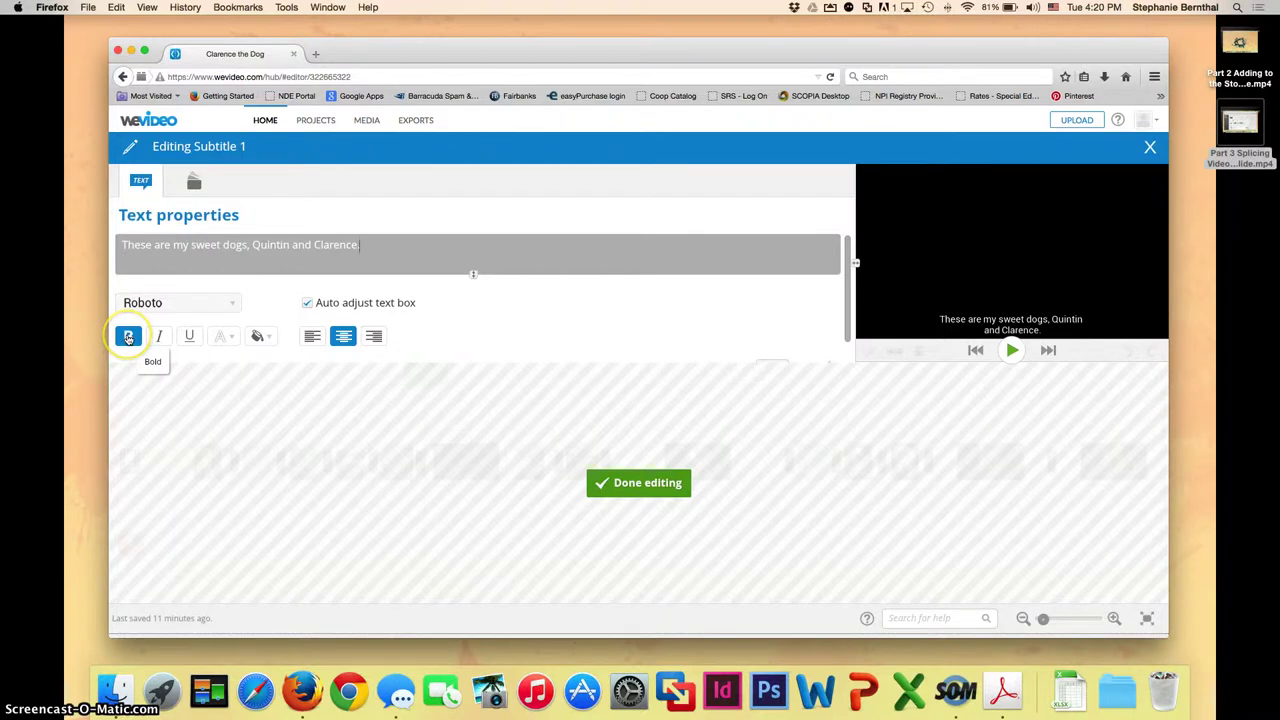
click(159, 336)
click(190, 336)
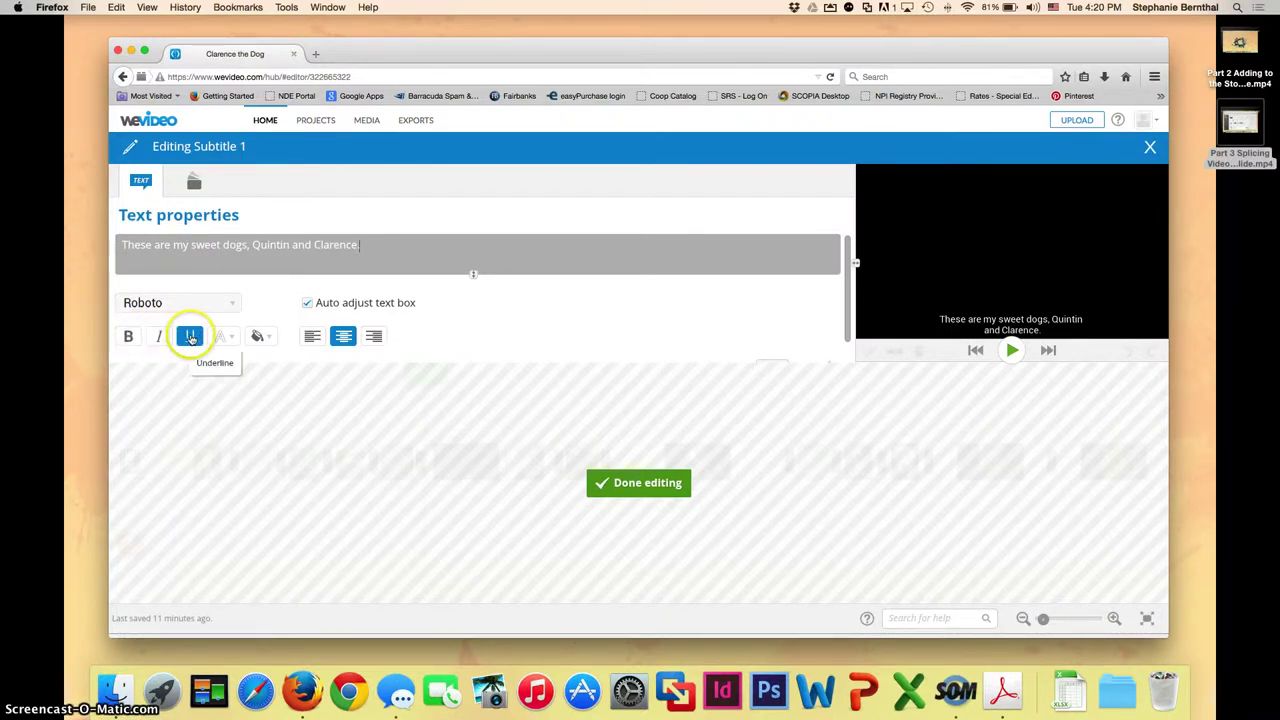
click(229, 336)
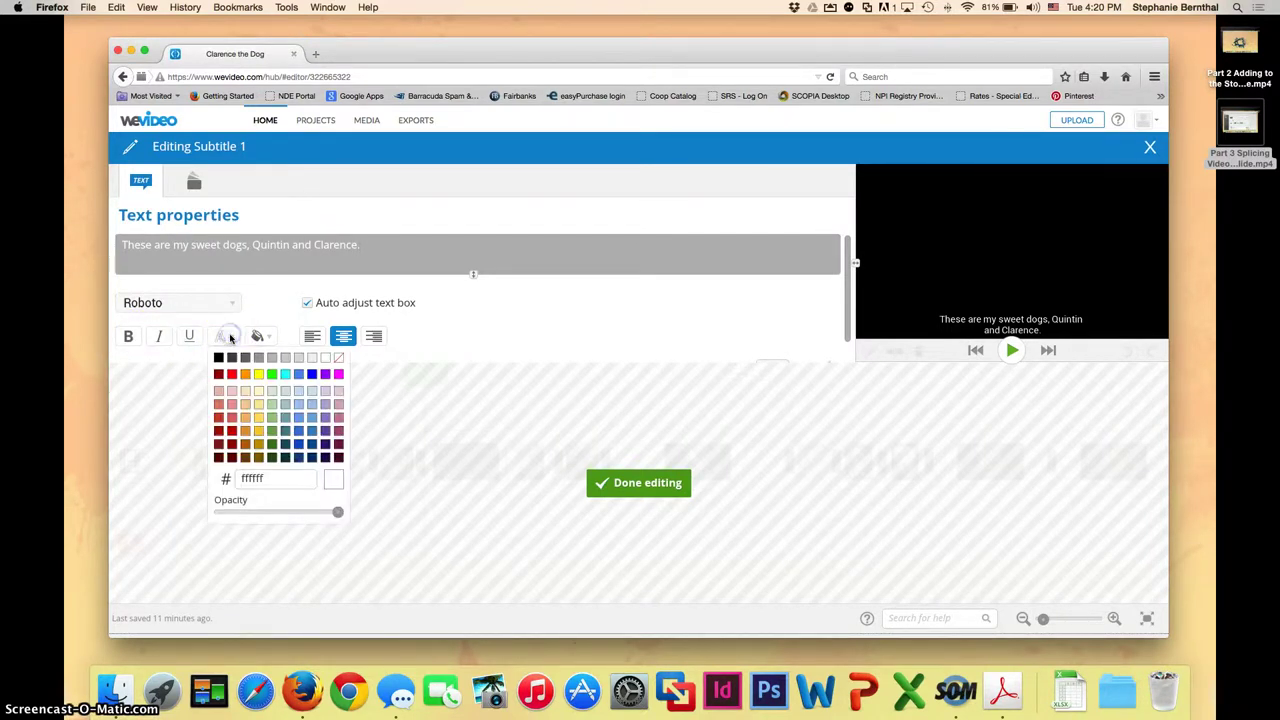
click(248, 337)
click(263, 337)
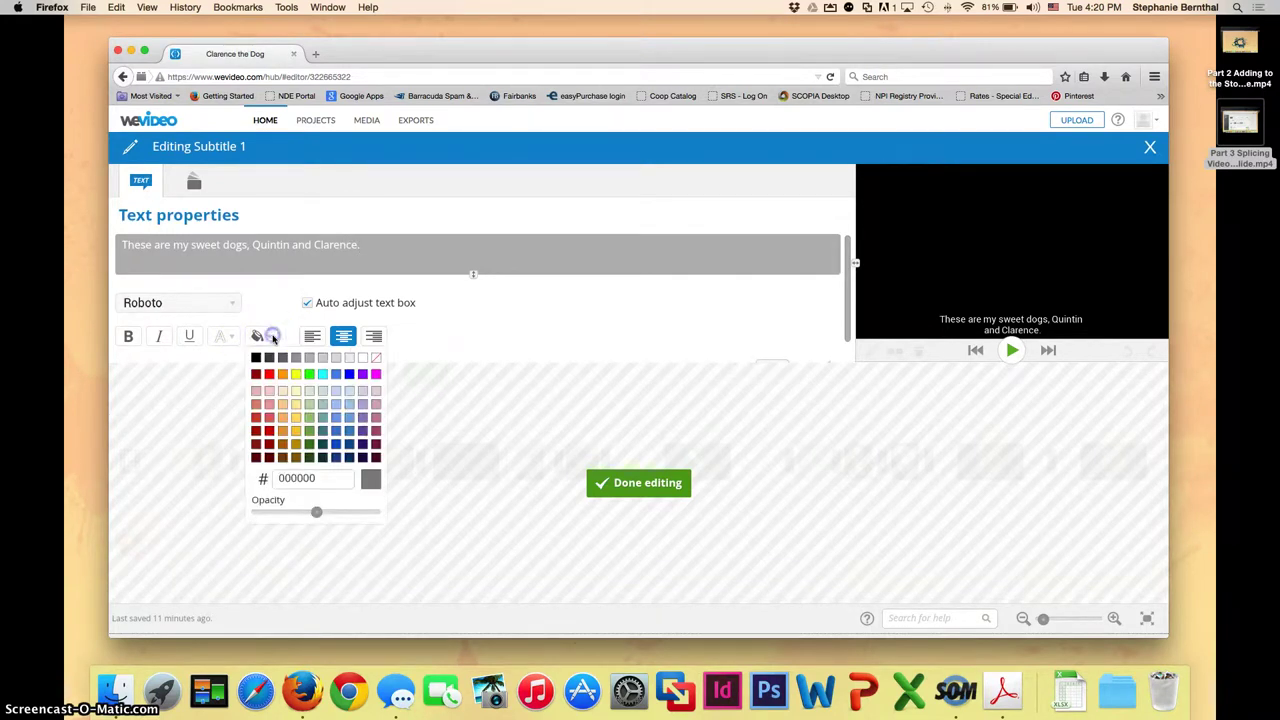
click(270, 337)
click(312, 336)
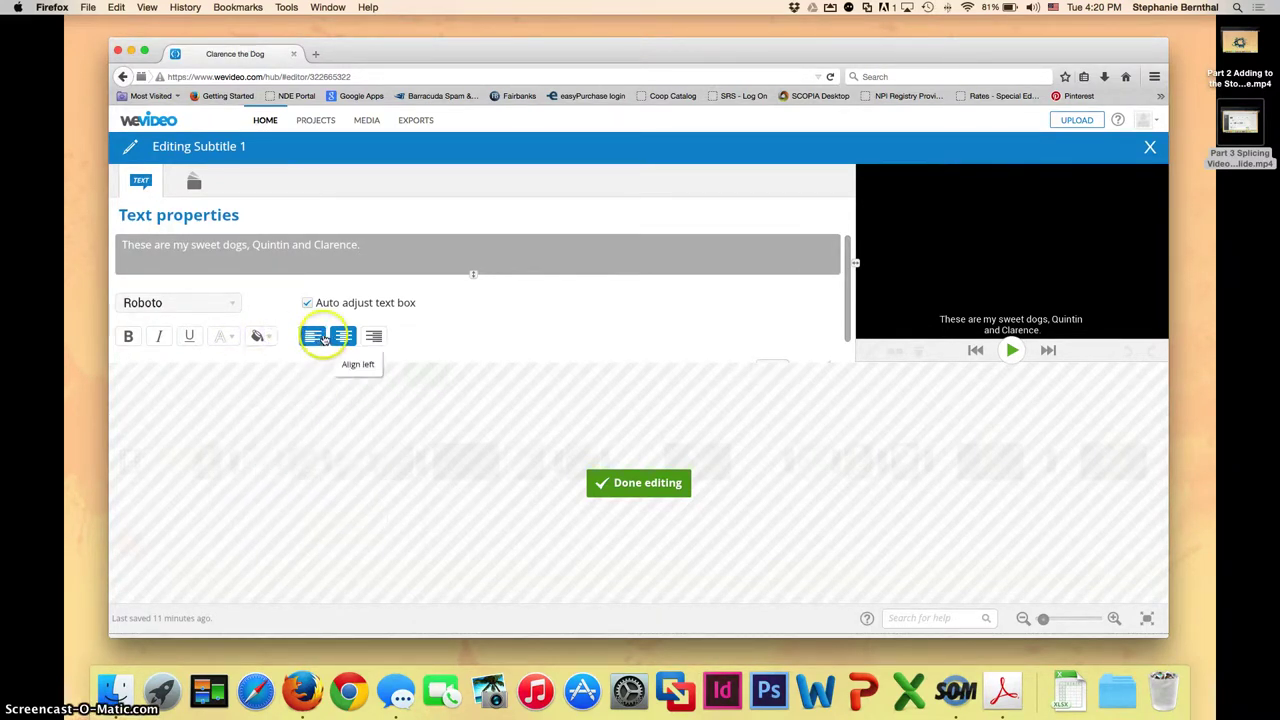
click(374, 338)
click(342, 336)
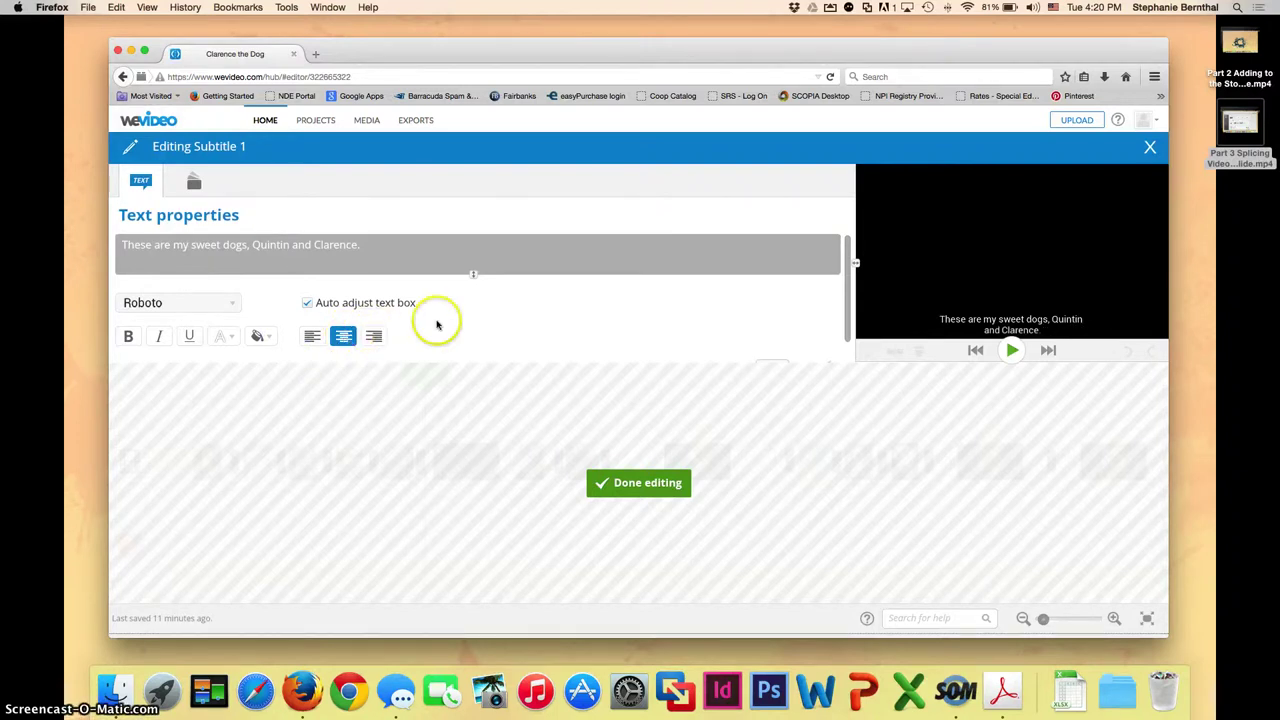
Move the subtitle box up, enlarge it, and rotate it back to level.
click(957, 318)
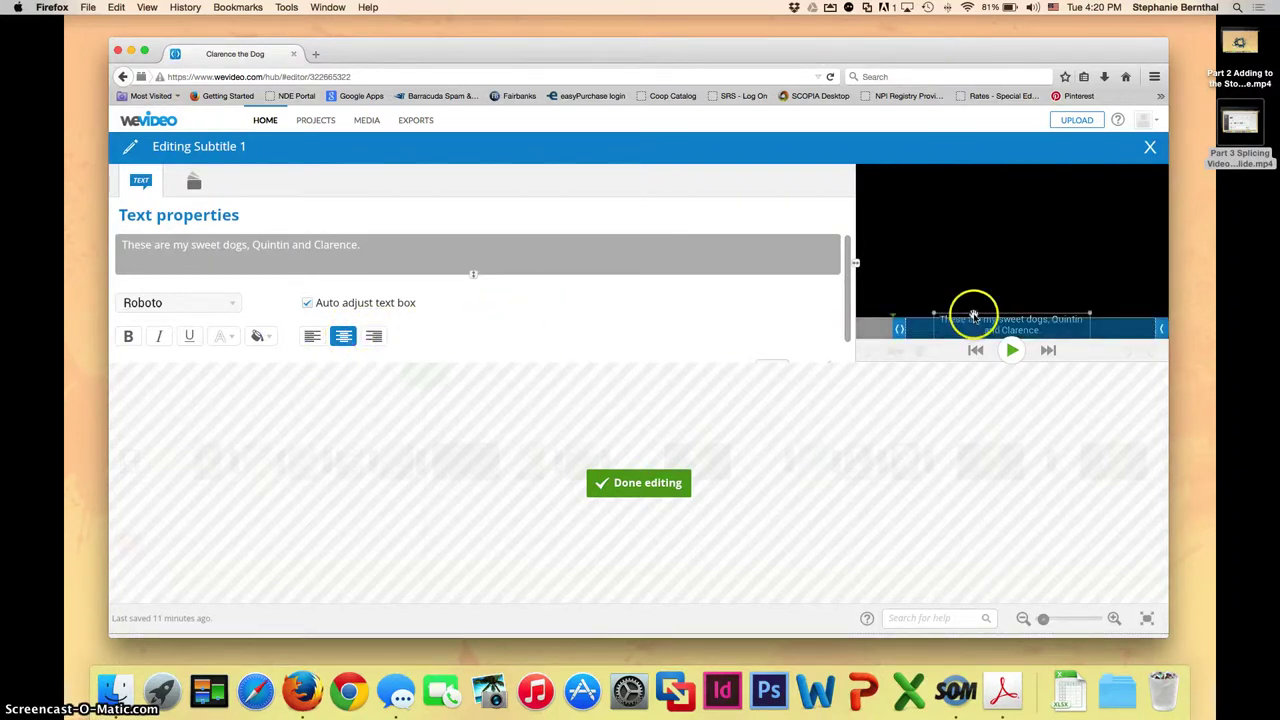
drag(971, 309, 1007, 236)
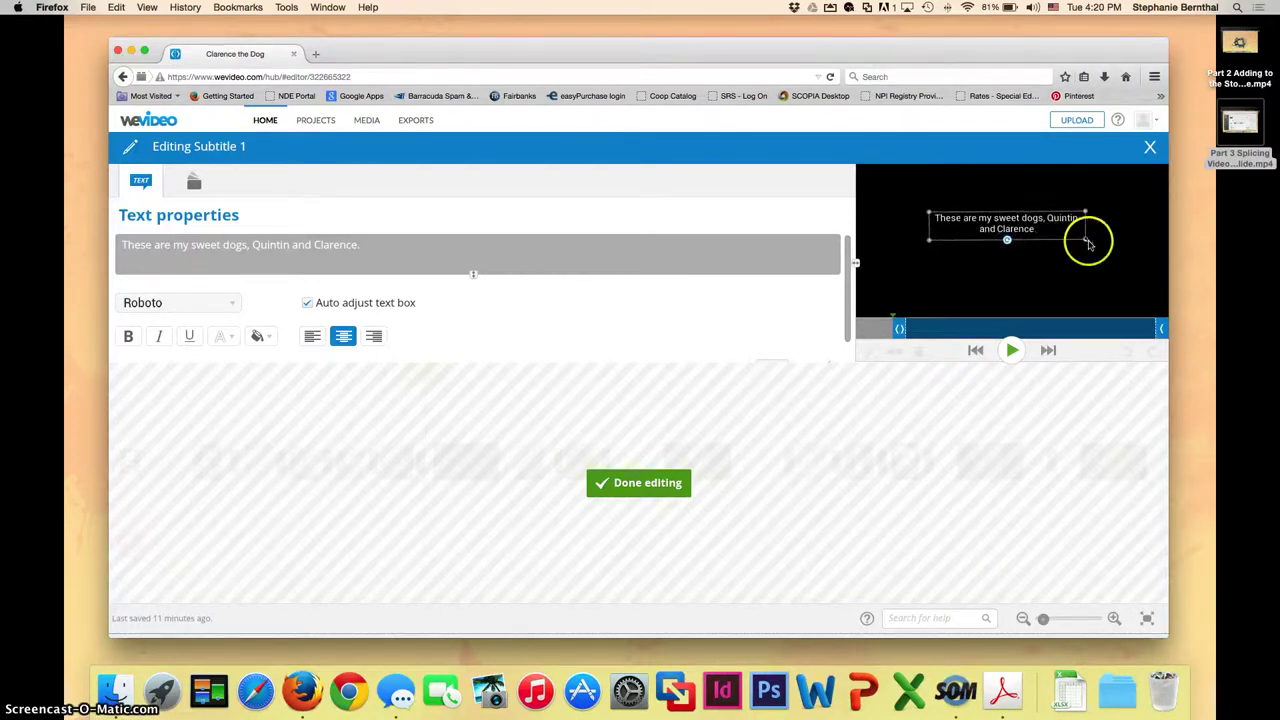
drag(1086, 238, 1113, 264)
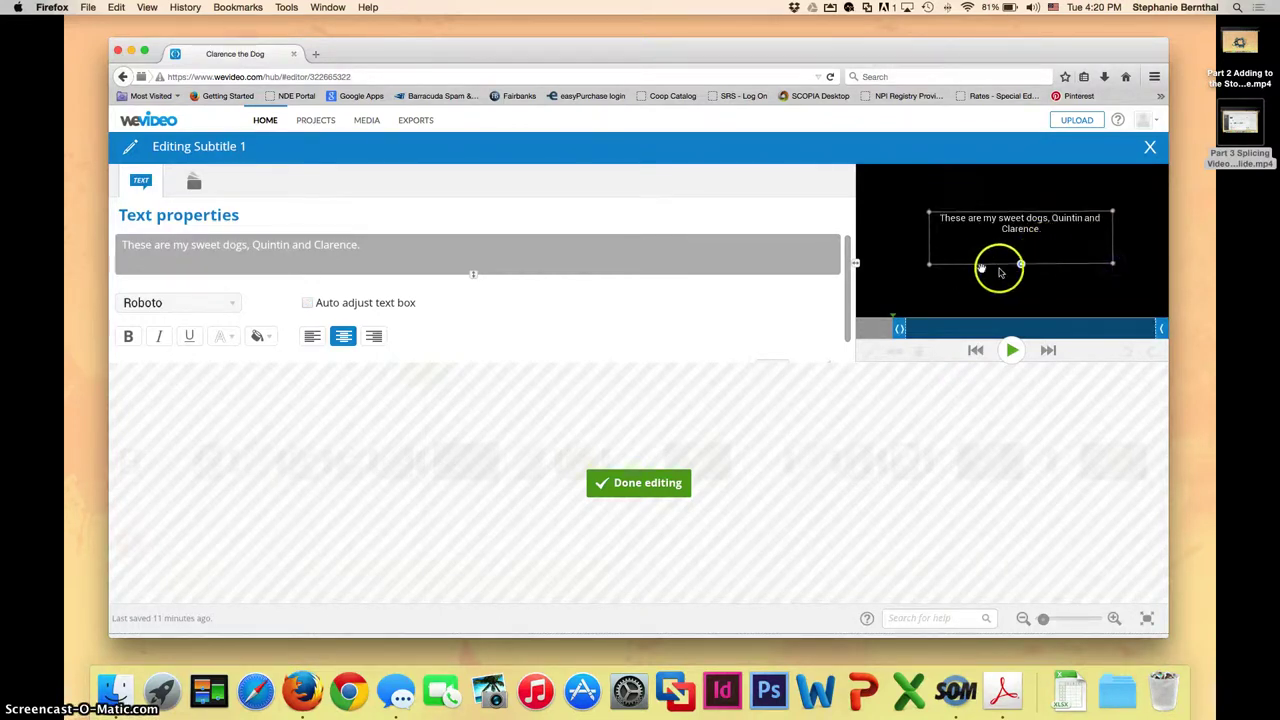
drag(1020, 263, 1020, 263)
click(937, 300)
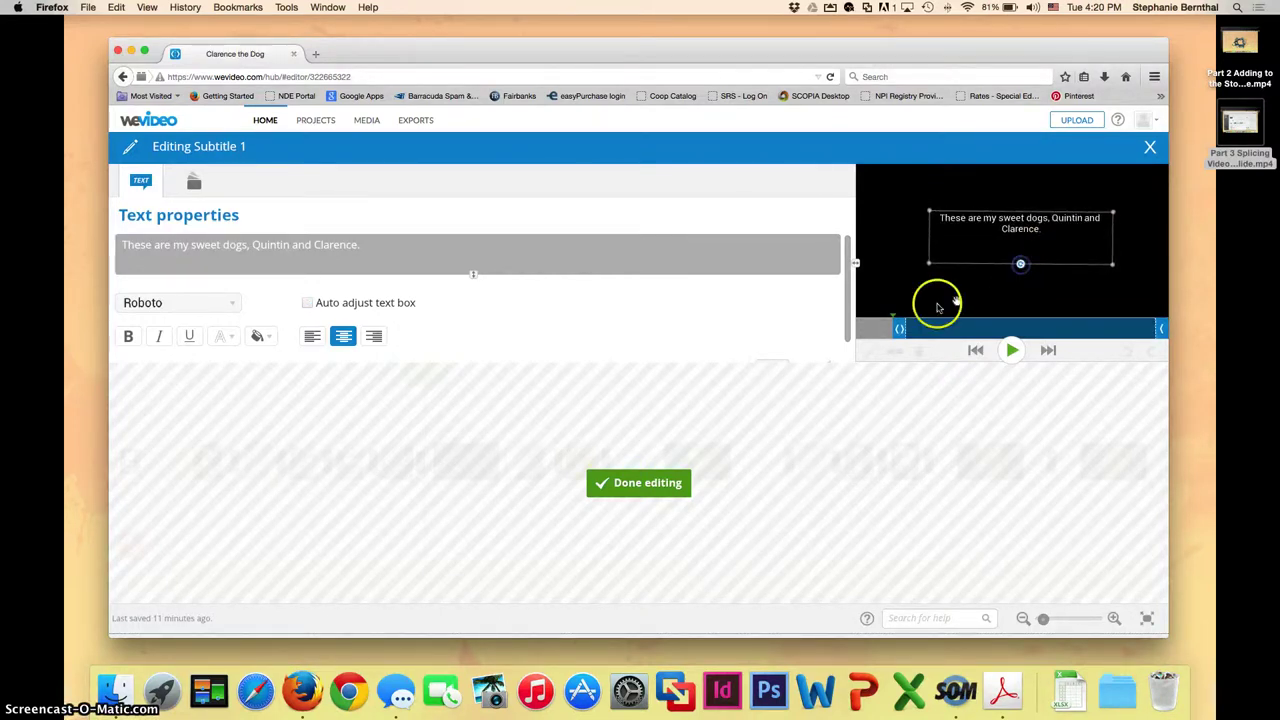
Raise the font size to 50 px and widen the box so the sentence wraps fully.
scroll(806, 320, down, 3)
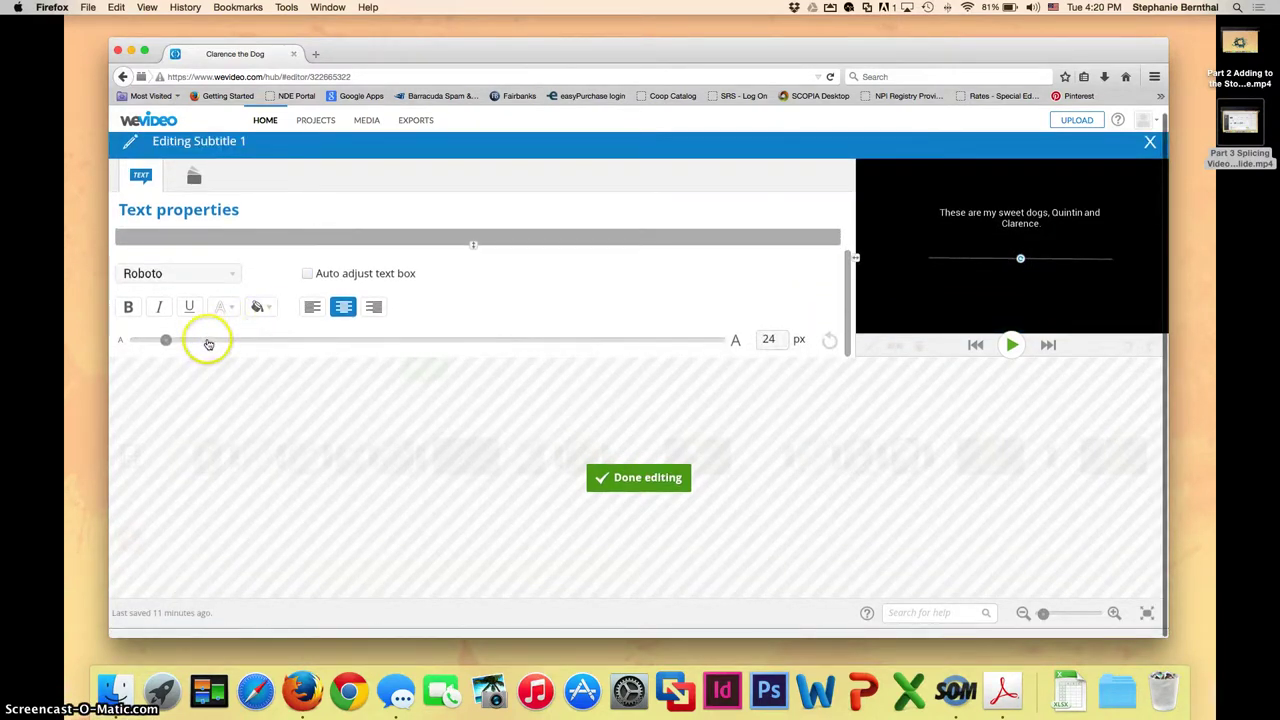
drag(166, 340, 225, 341)
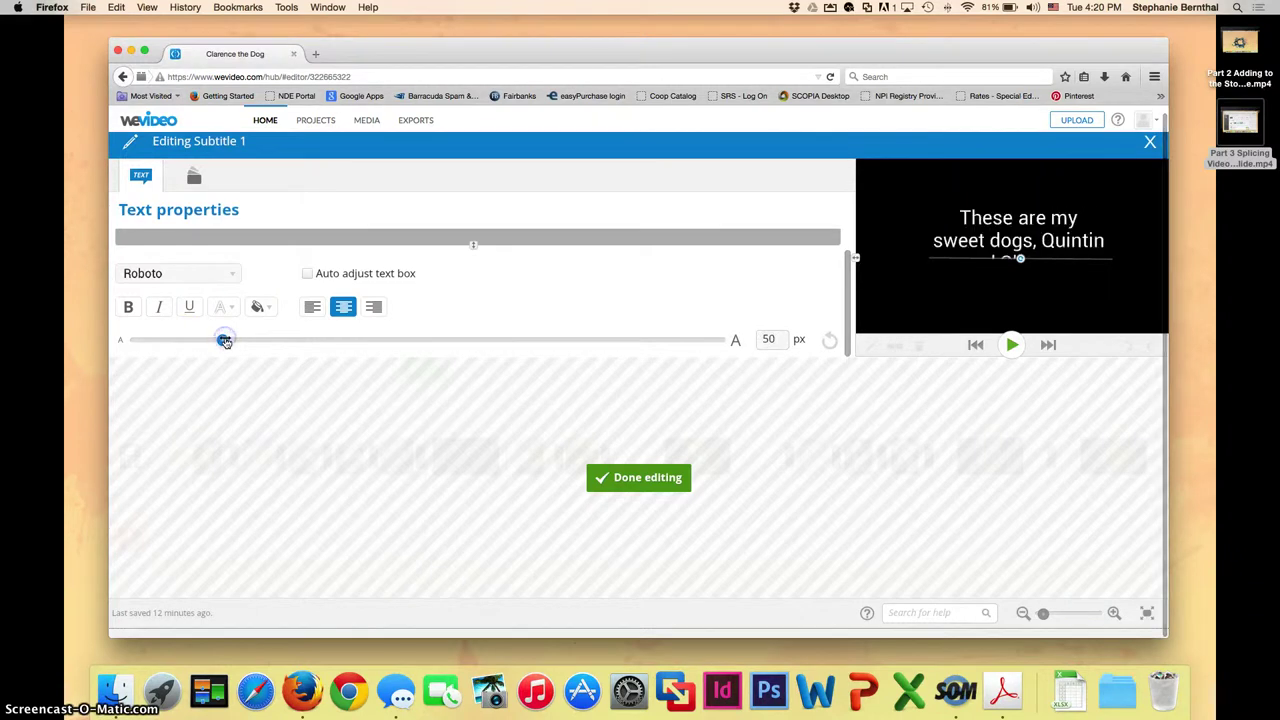
mouse_move(1146, 263)
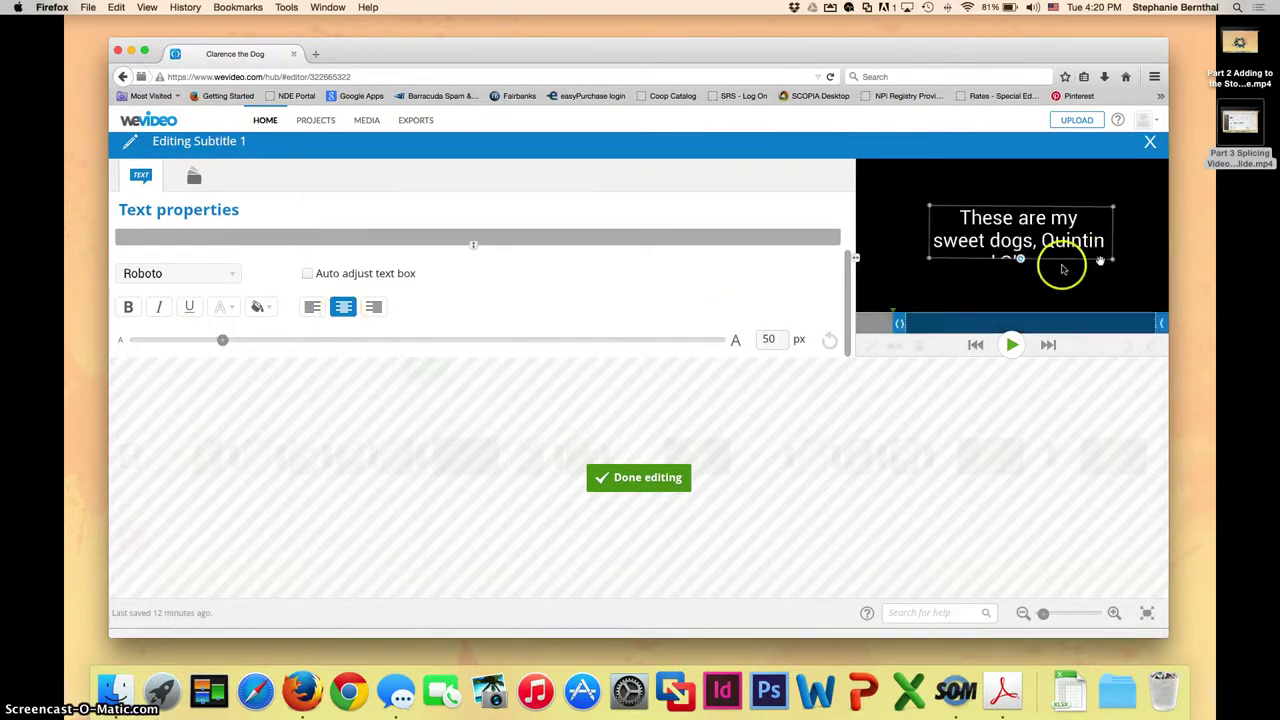
drag(1112, 262, 1116, 291)
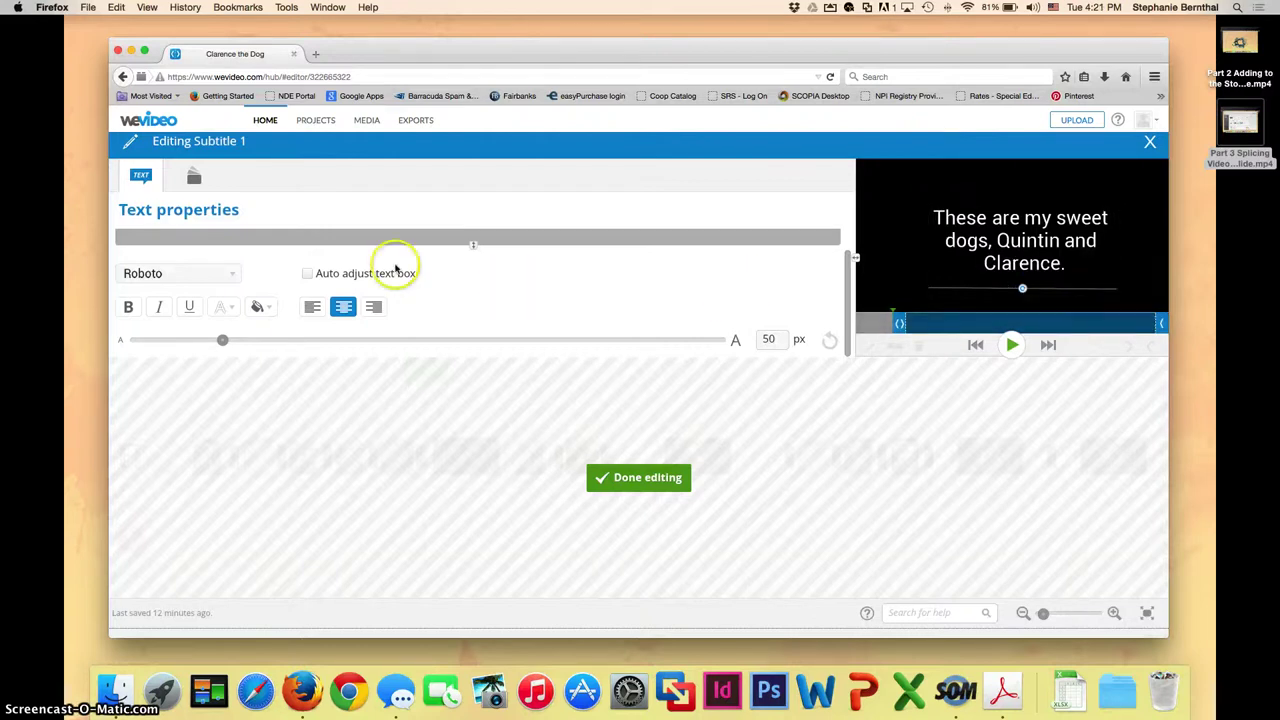
click(194, 177)
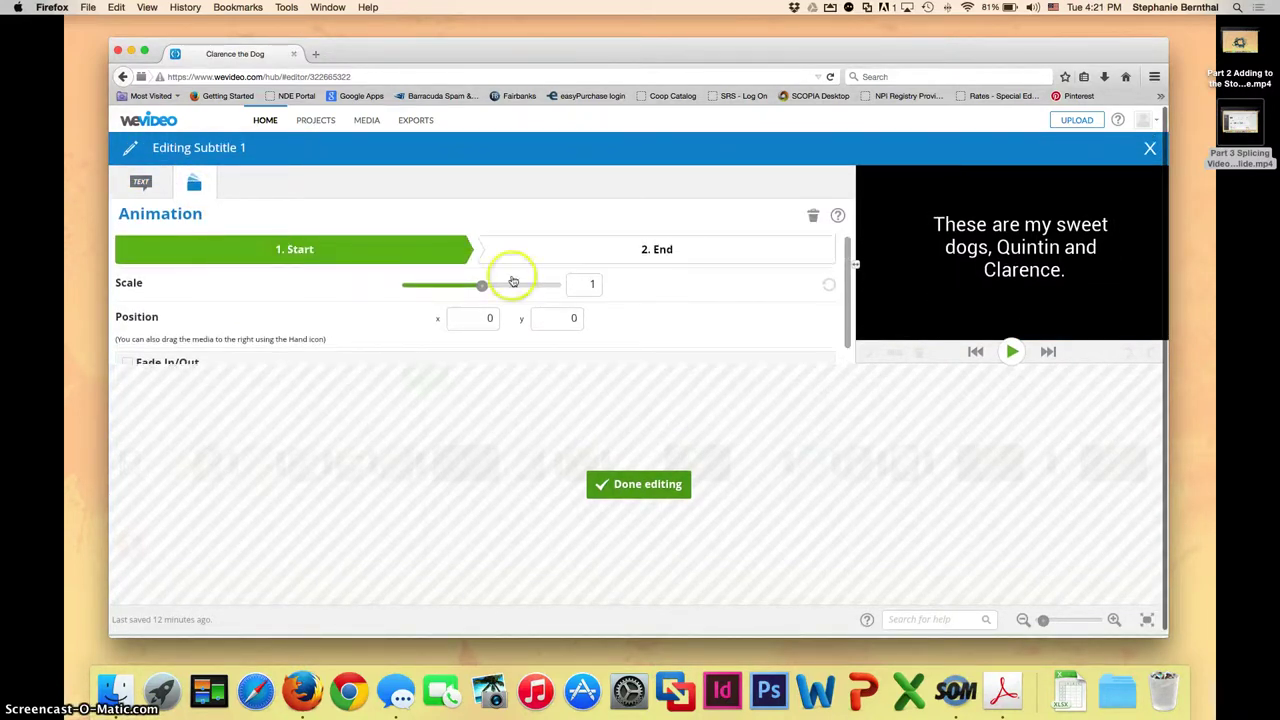
Set the starting scale to 0.9 at position 40, 20, disable fade in/out, and finish editing.
mouse_move(481, 286)
mouse_down()
mouse_move(497, 290)
mouse_move(478, 287)
mouse_up()
click(371, 294)
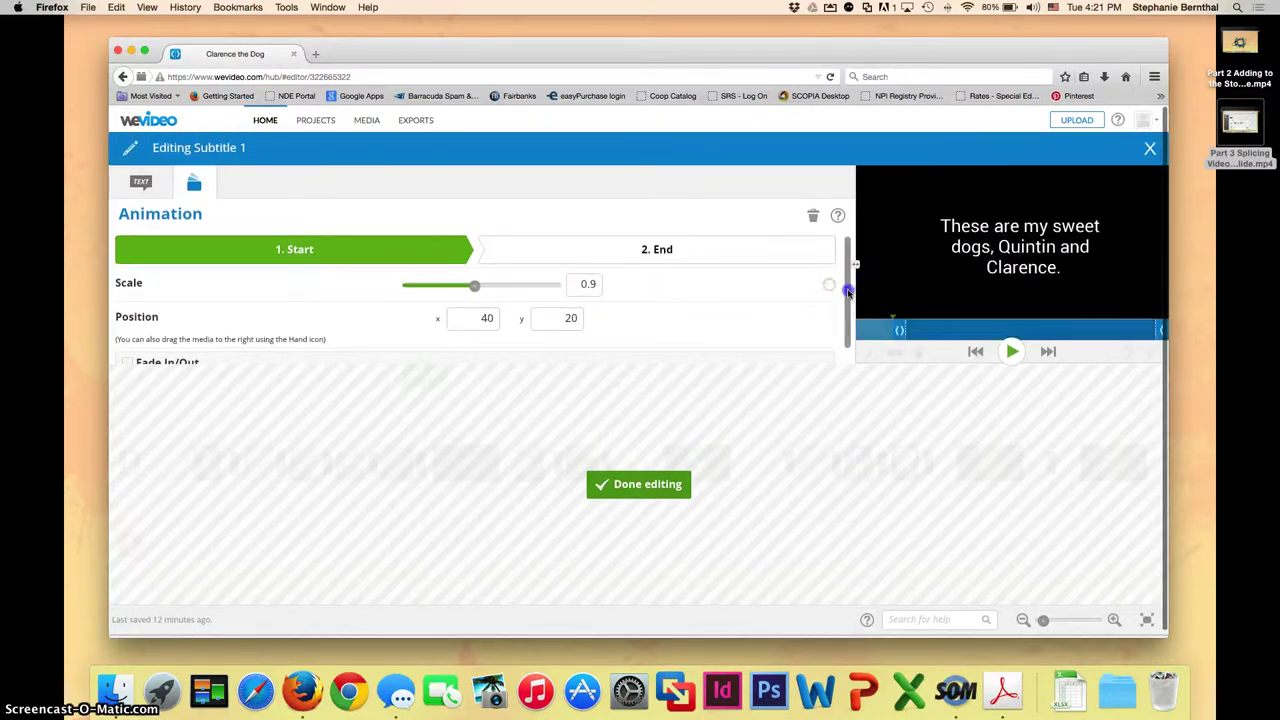
scroll(848, 291, down, 1)
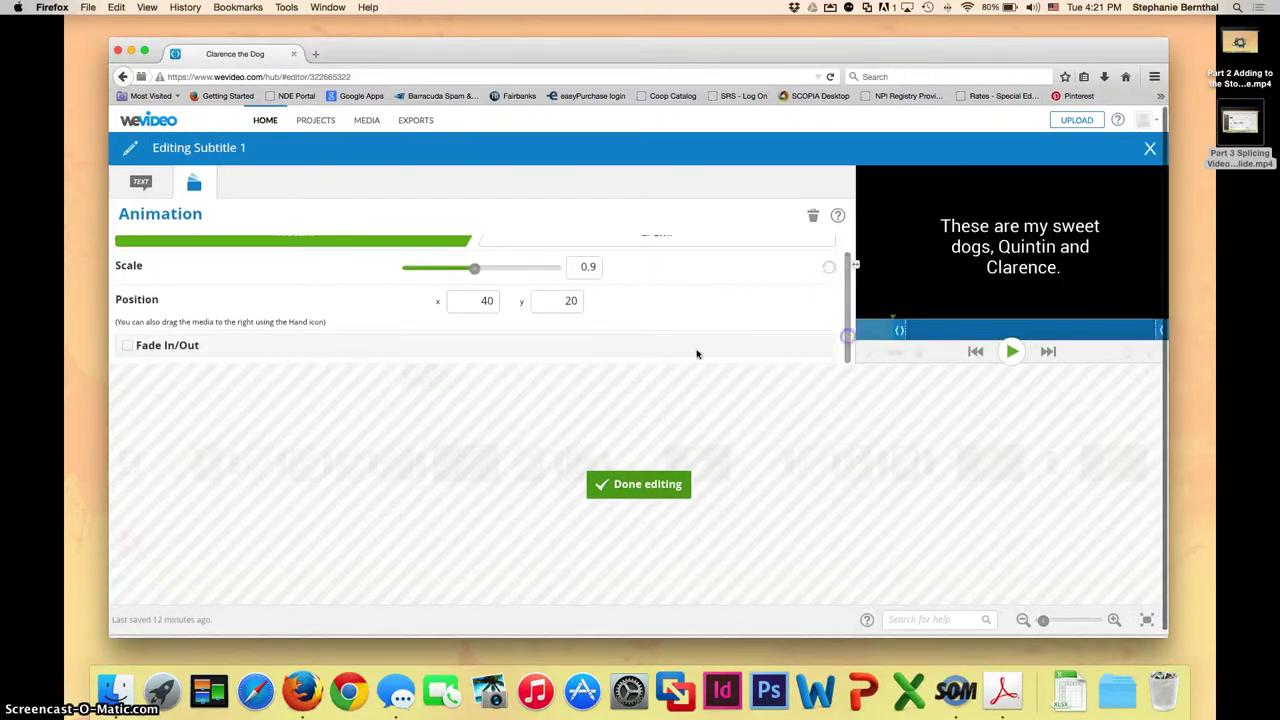
click(127, 346)
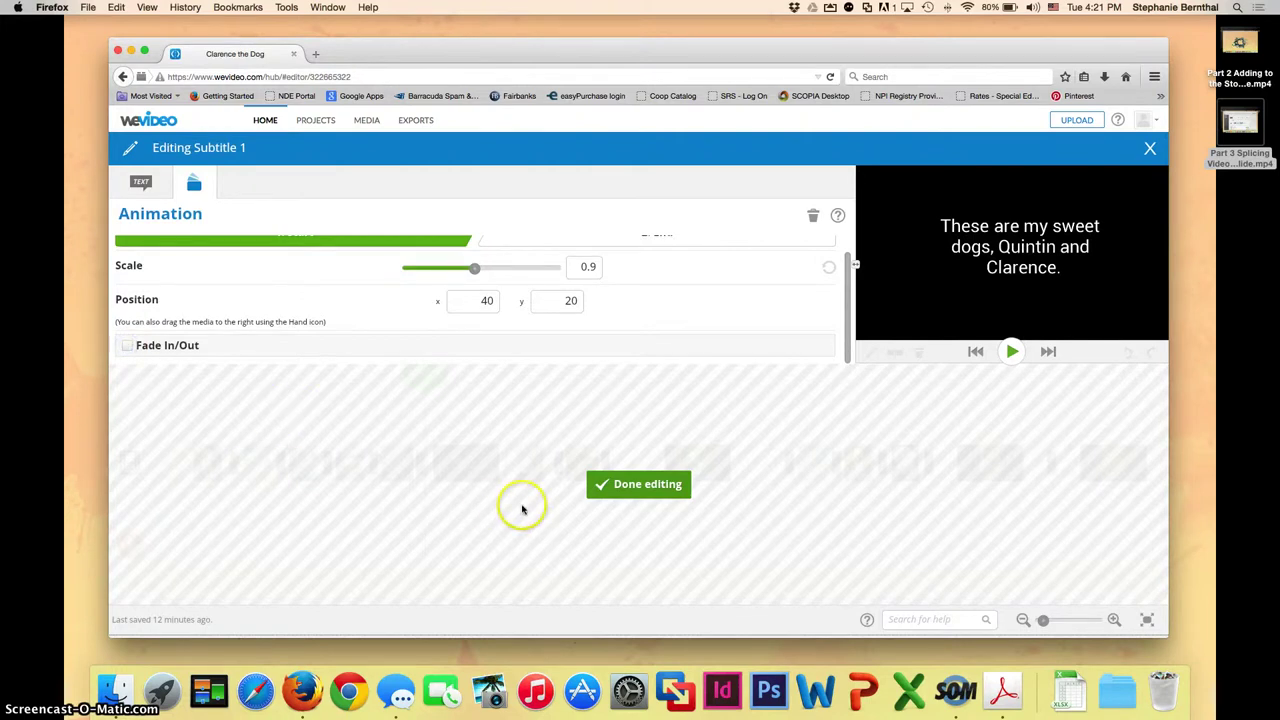
click(652, 485)
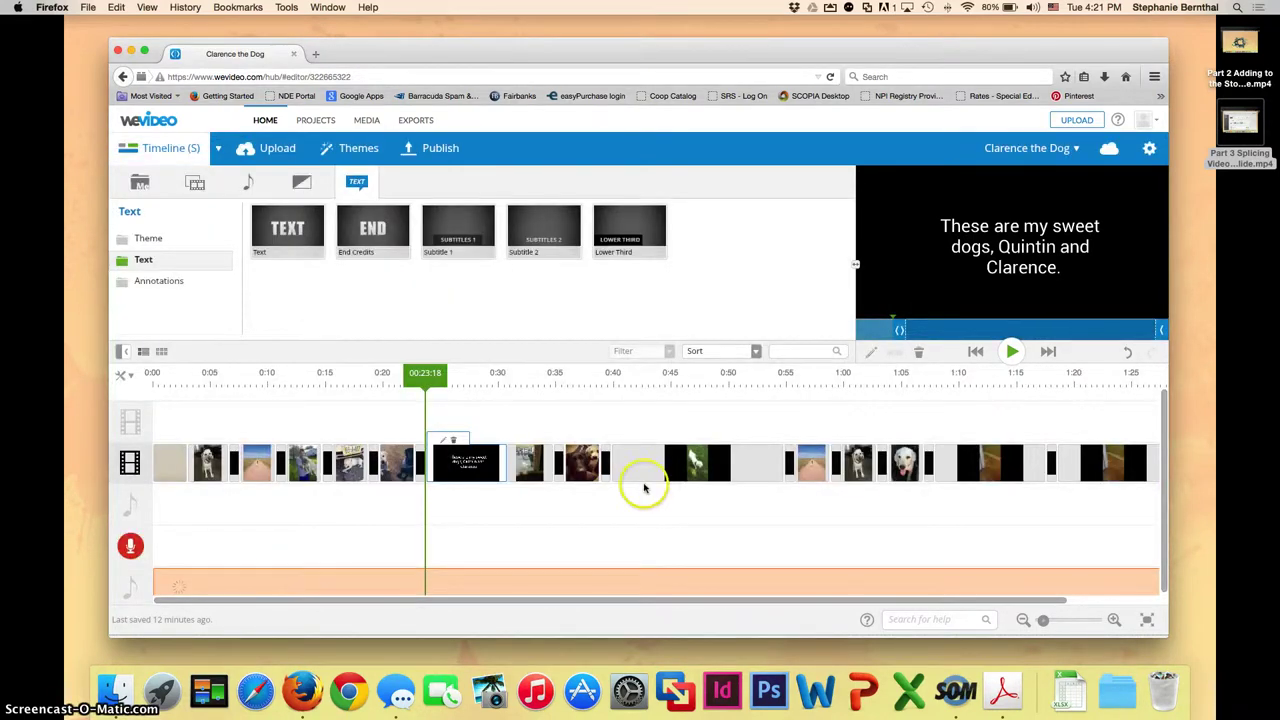
Move the playhead just before the title slide and play the project.
drag(425, 372, 386, 372)
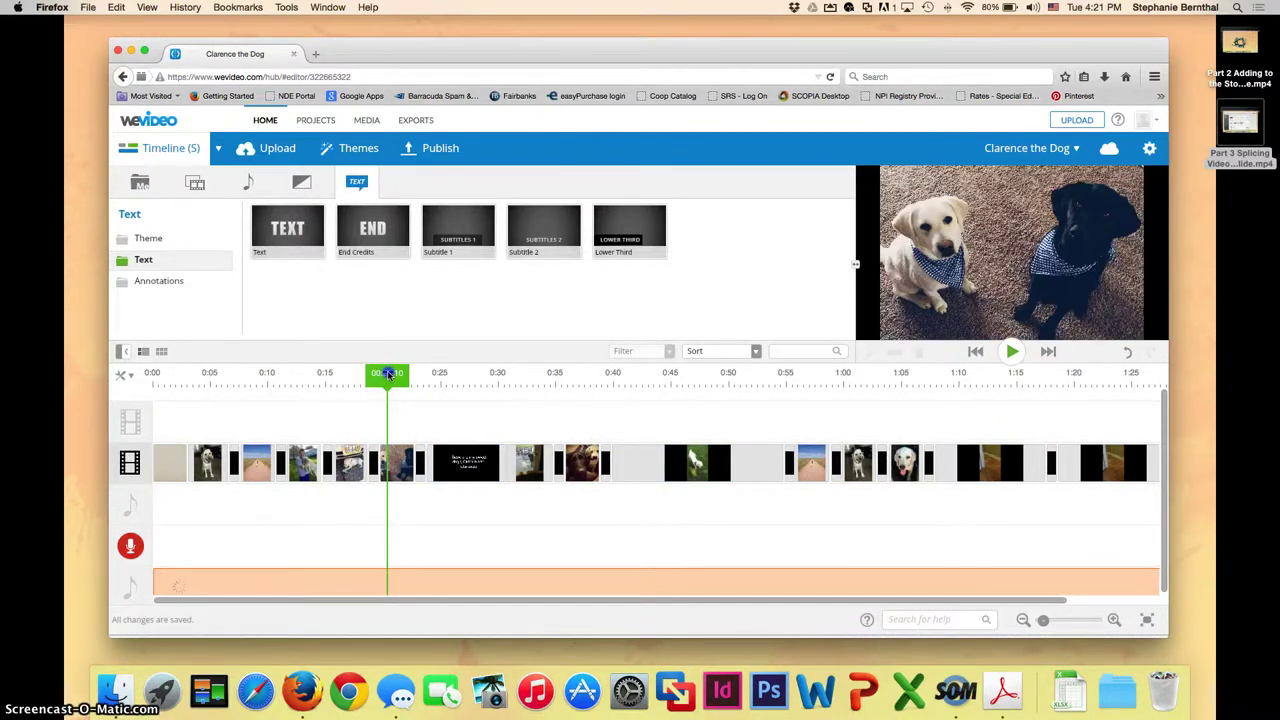
click(1016, 360)
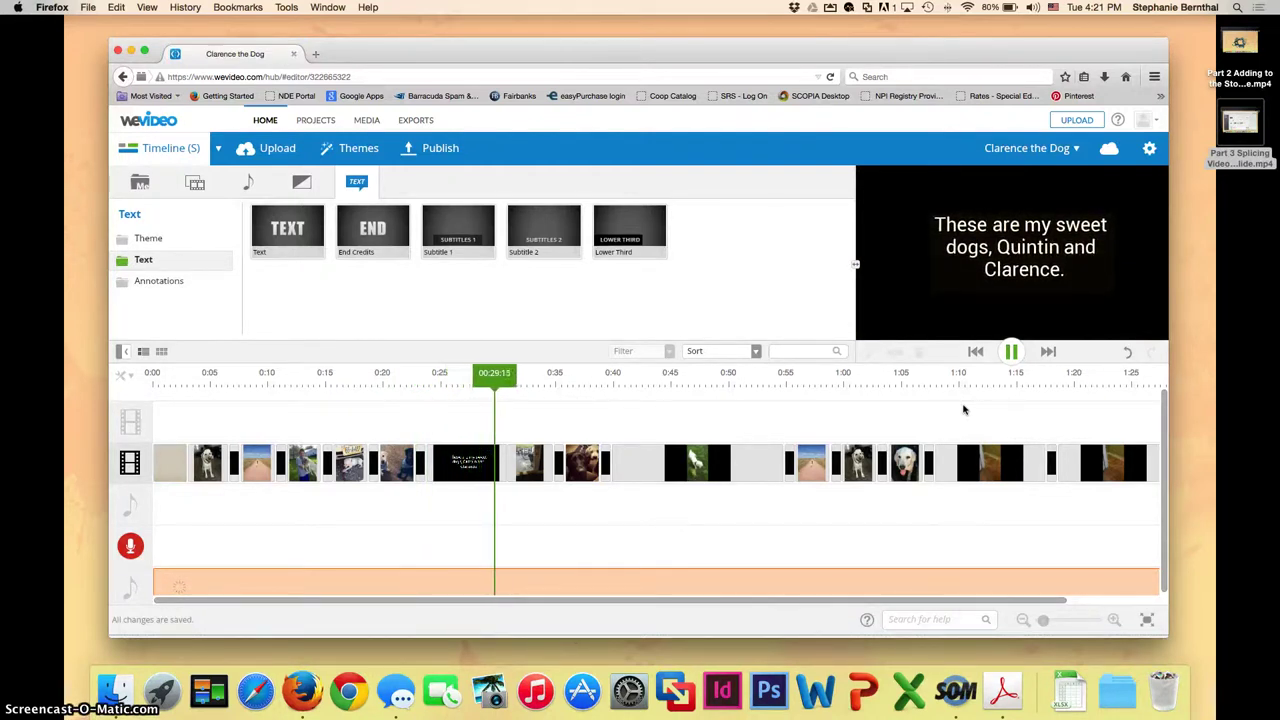
Pause playback and trim the title slide's end back to about 0:28.
click(1011, 351)
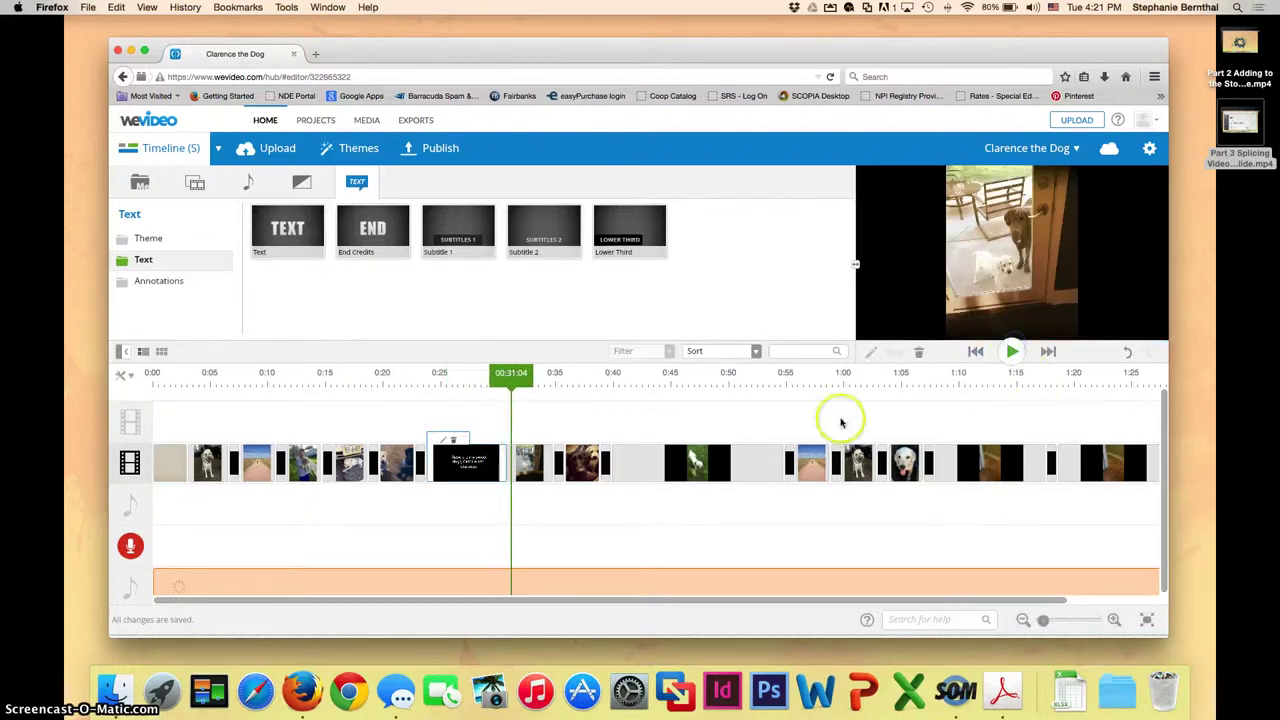
click(494, 476)
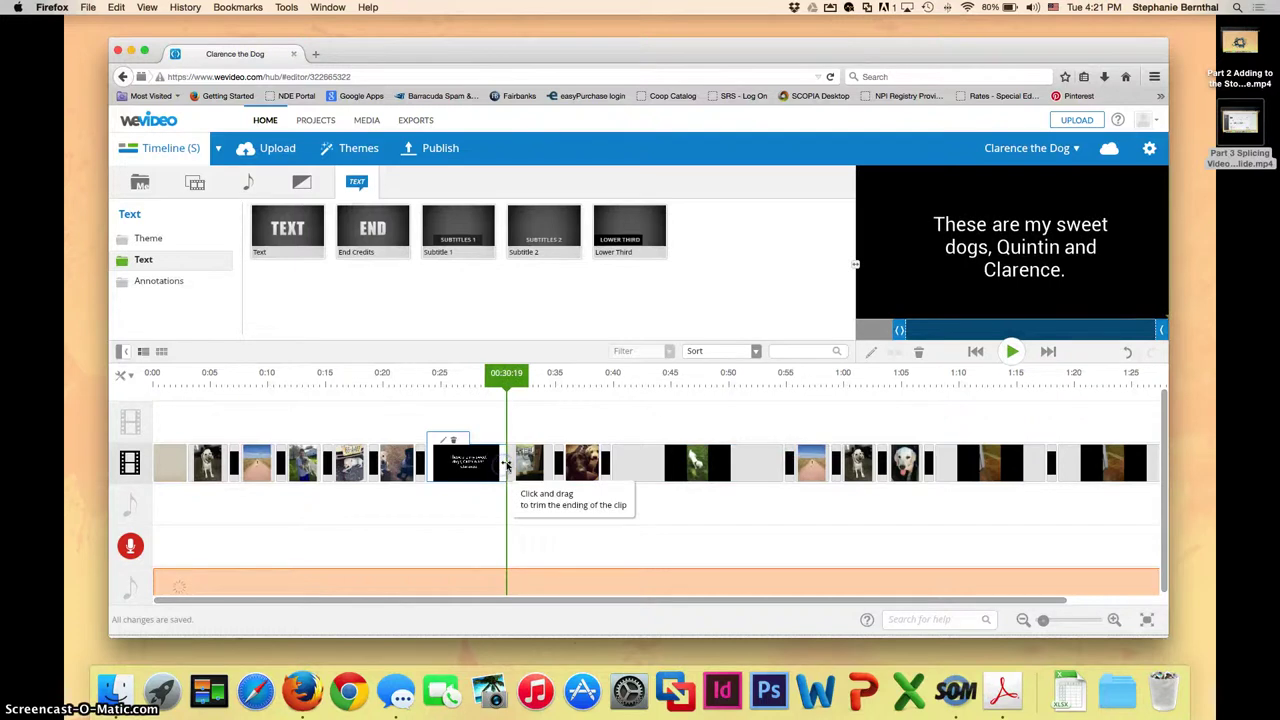
drag(502, 466, 476, 466)
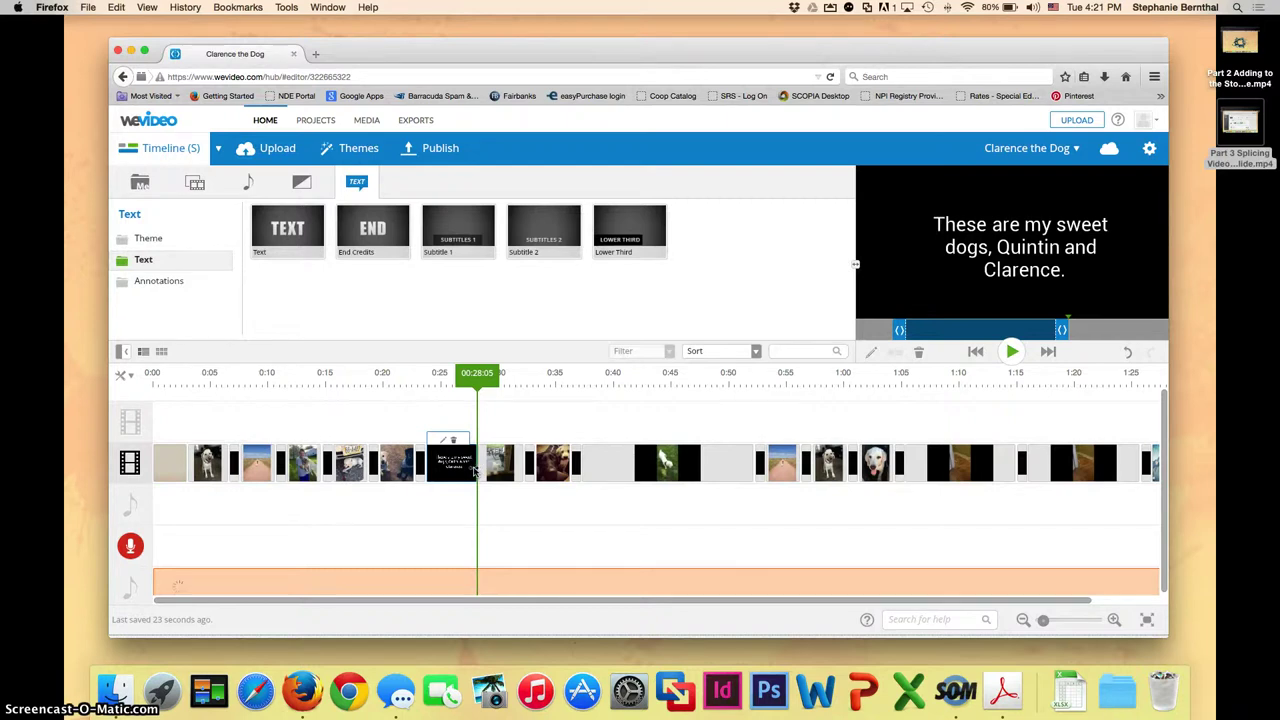
click(474, 470)
Place an 8-second Subtitle 1 clip on the overlay track starting near 0:15.
click(513, 433)
mouse_move(513, 433)
mouse_down()
mouse_move(470, 425)
mouse_move(403, 443)
mouse_up()
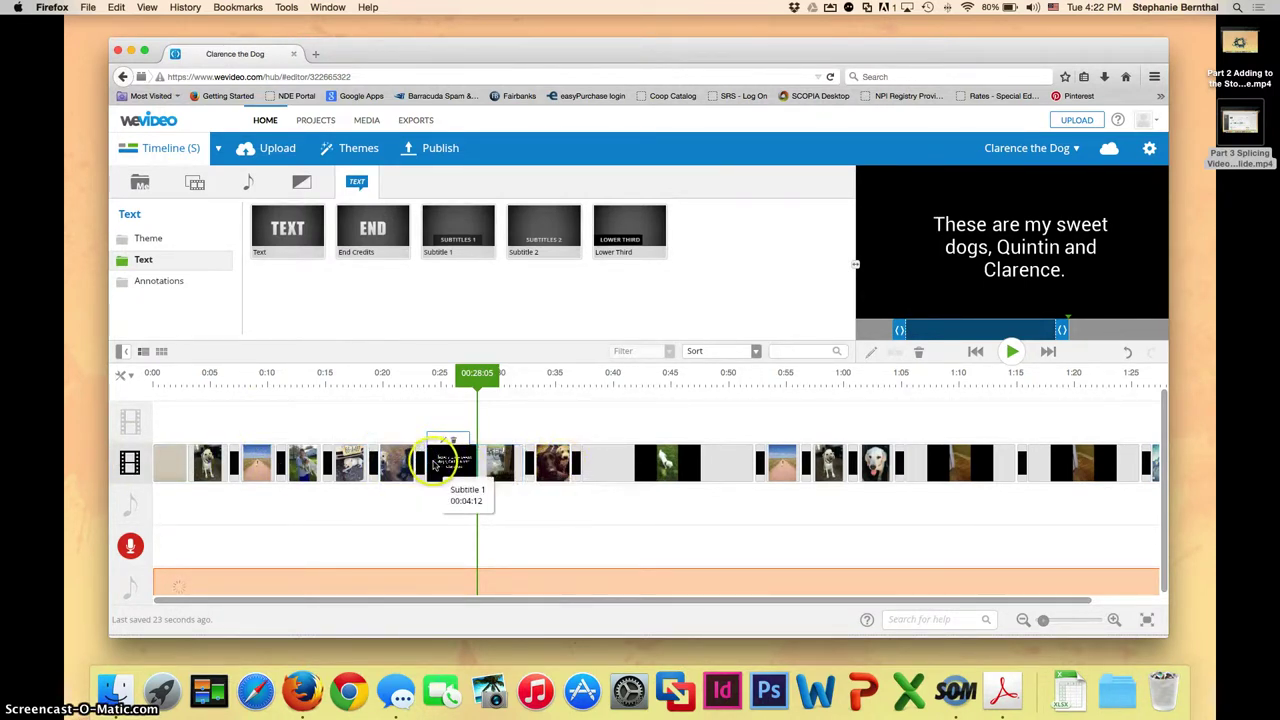
right_click(485, 219)
Drop a Subtitle 1 clip on the overlay track and slide it to start around 0:38.
mouse_move(485, 219)
mouse_down()
mouse_move(440, 229)
mouse_move(400, 366)
mouse_move(368, 422)
mouse_up()
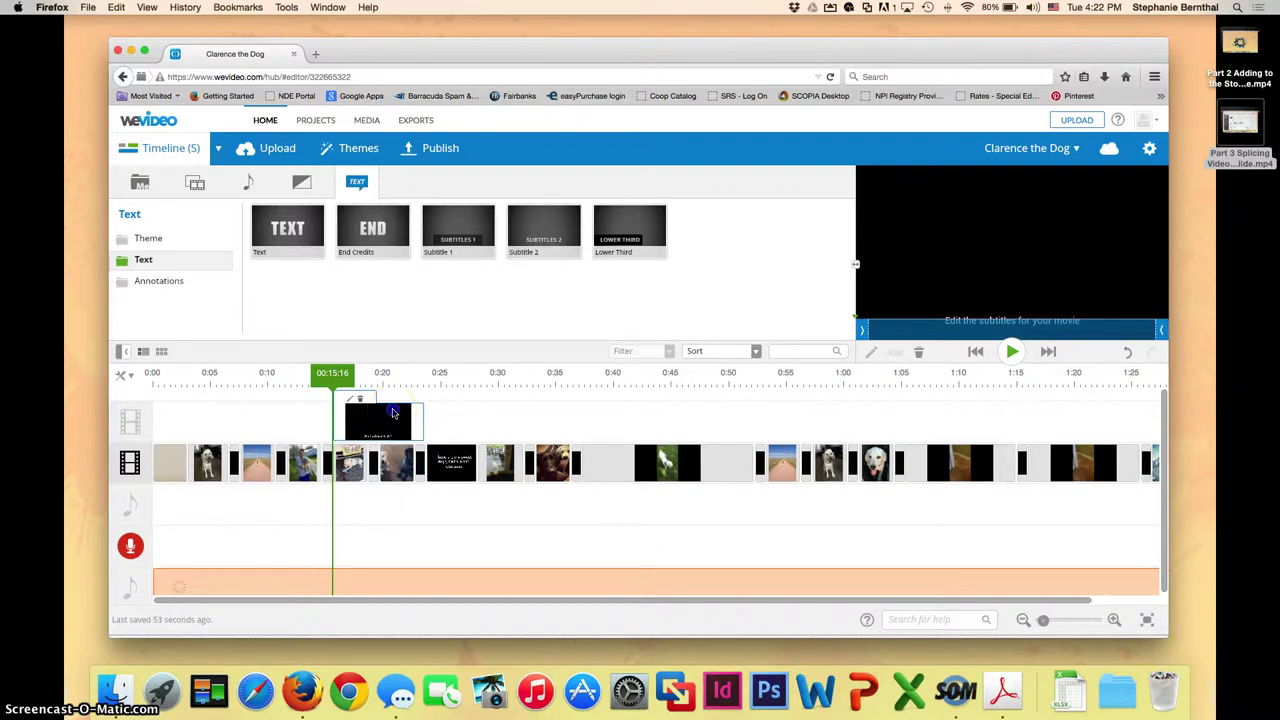
drag(393, 413, 660, 415)
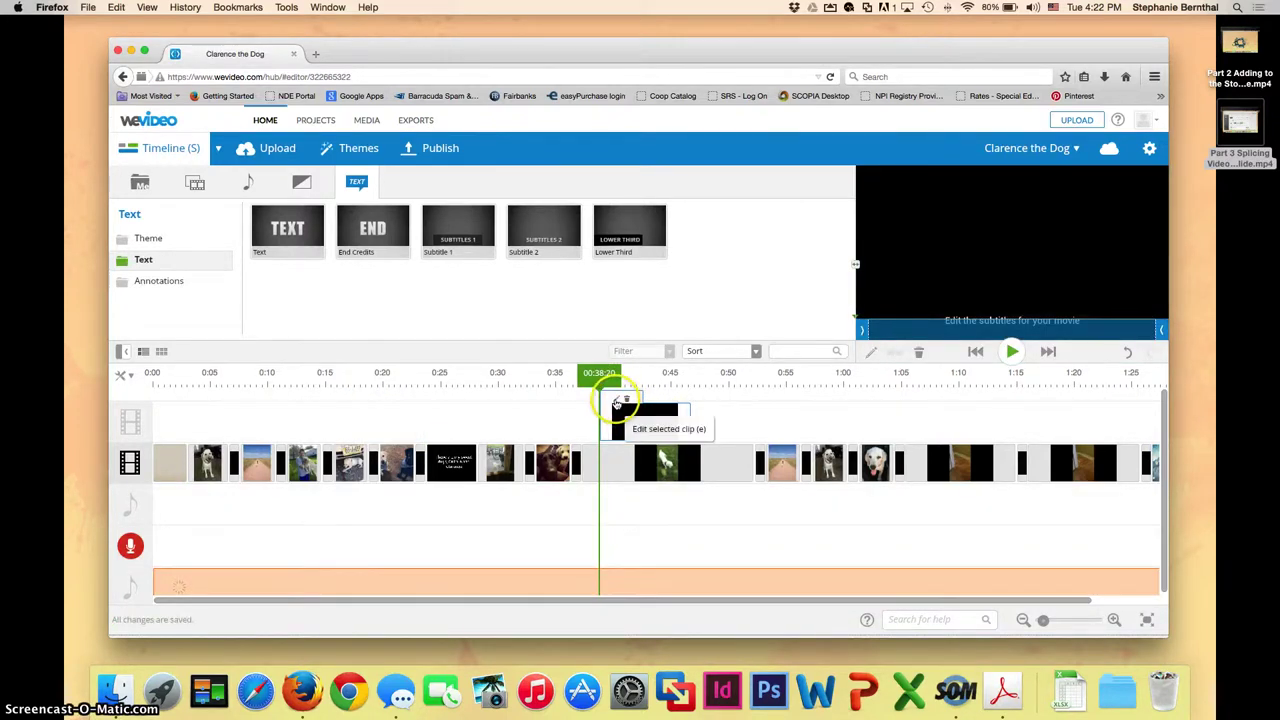
Replace the new subtitle's placeholder text with 'Learning how to sit...'.
click(616, 401)
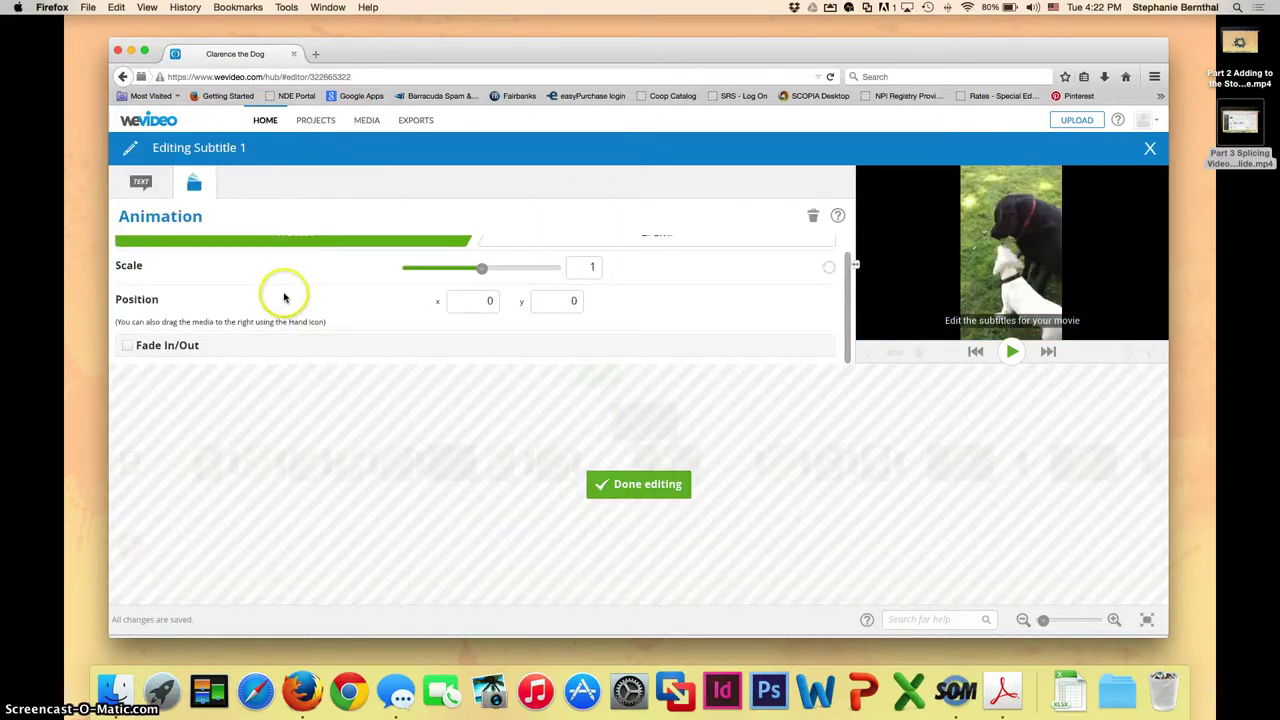
scroll(286, 293, up, 1)
click(141, 183)
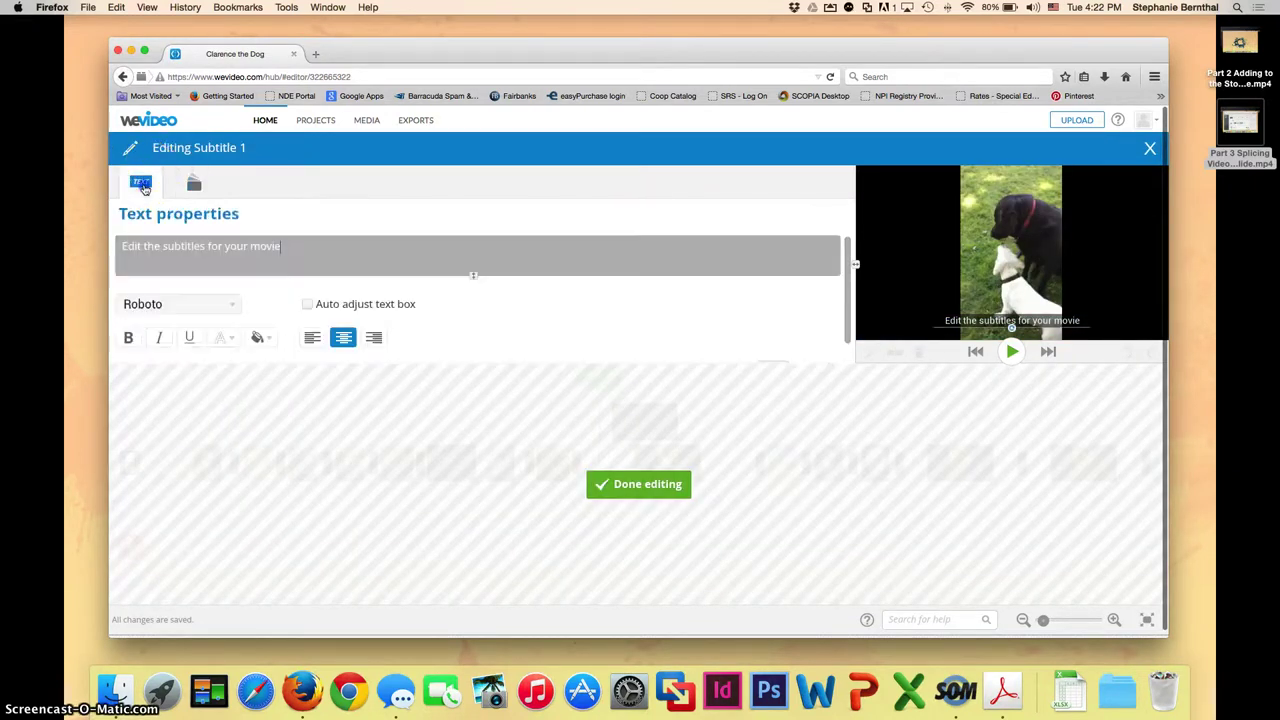
click(303, 244)
drag(309, 247, 113, 247)
text(Learning how to sit...)
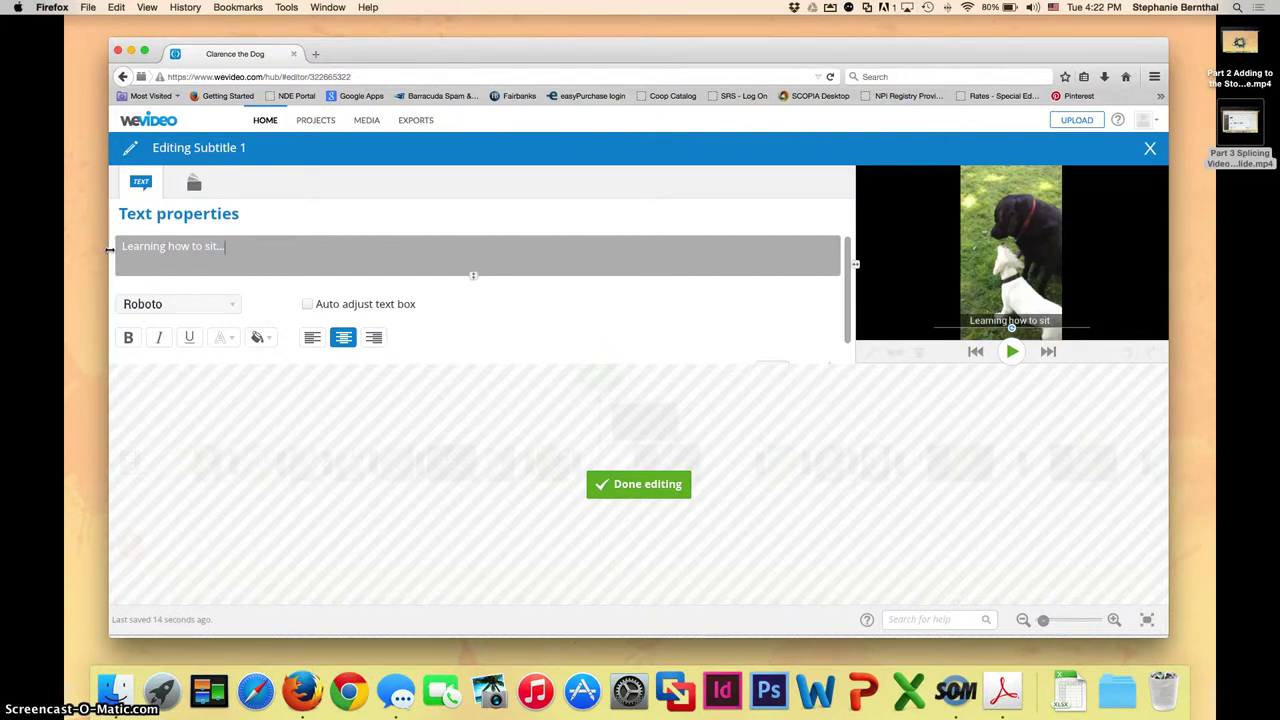
Nudge the caption slightly upward over the dog video.
mouse_move(1057, 303)
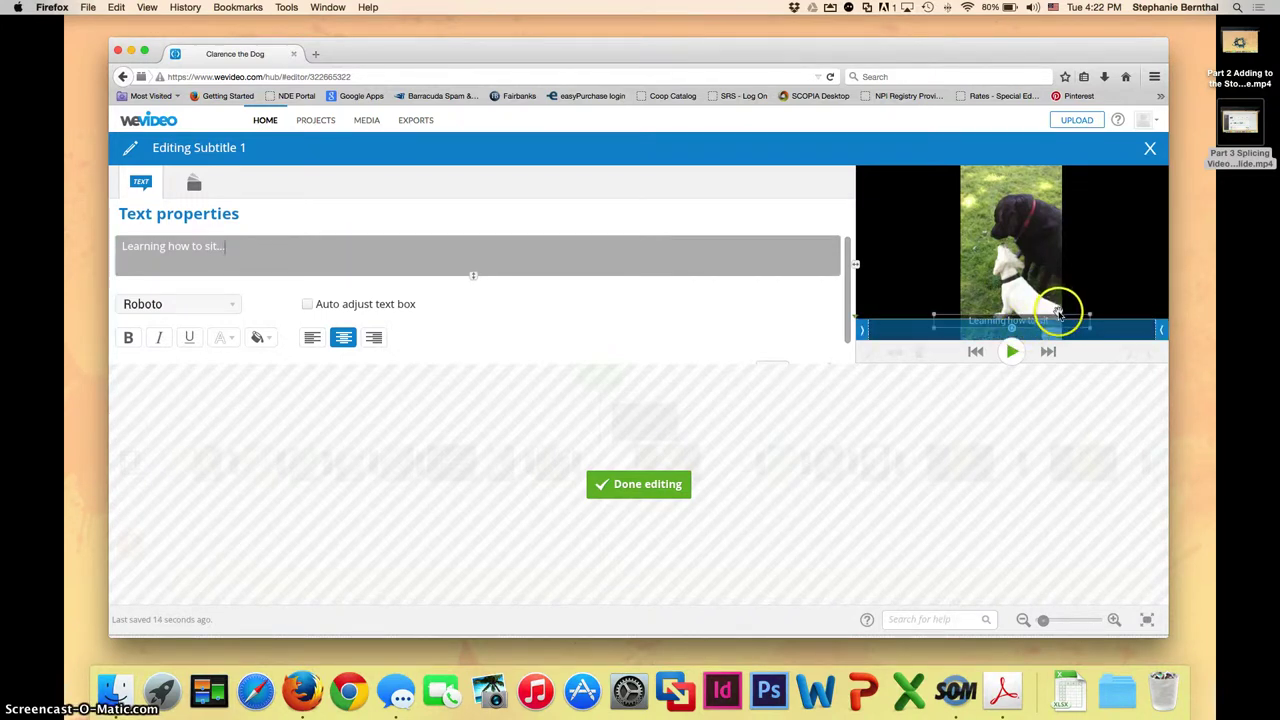
drag(1057, 303, 1057, 293)
click(187, 397)
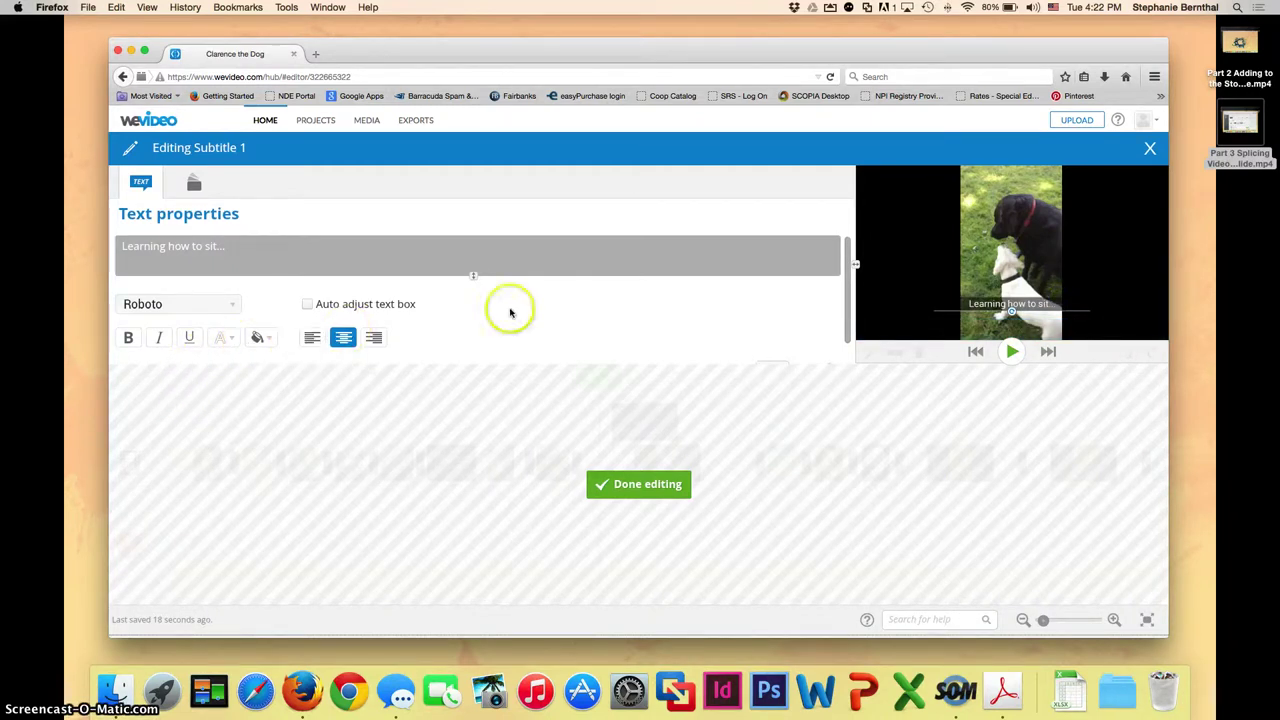
mouse_move(937, 296)
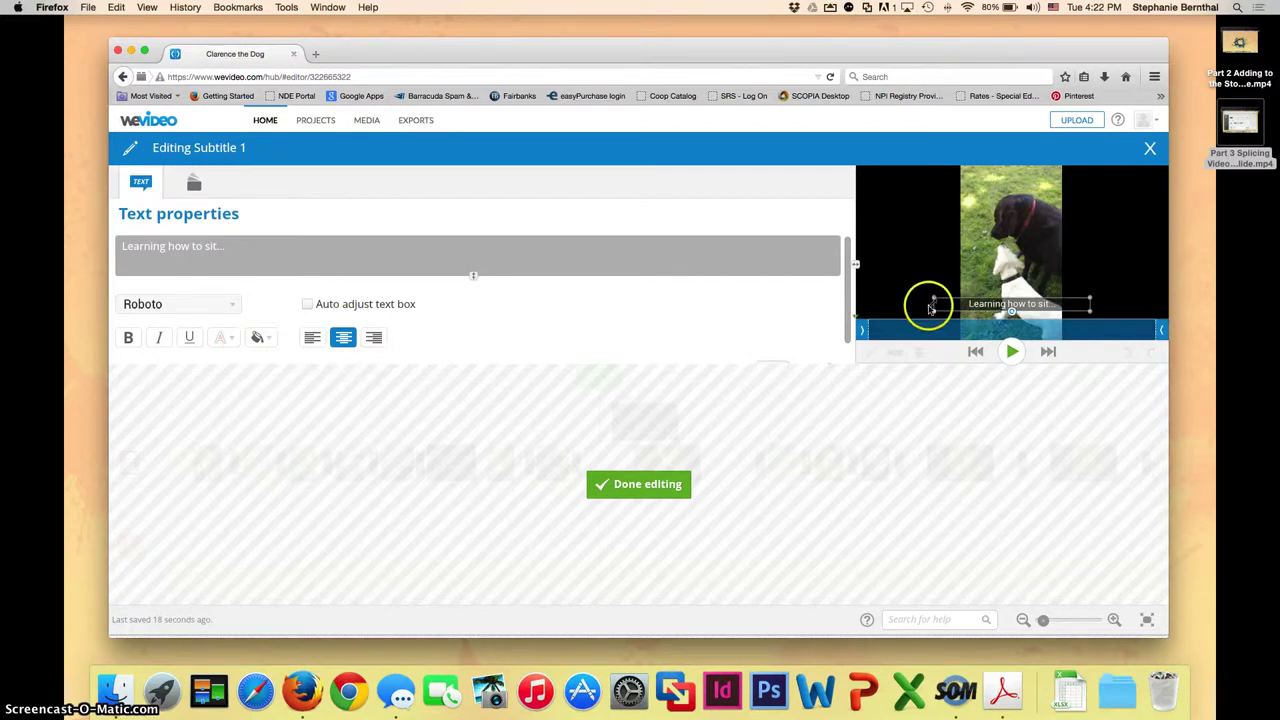
click(228, 340)
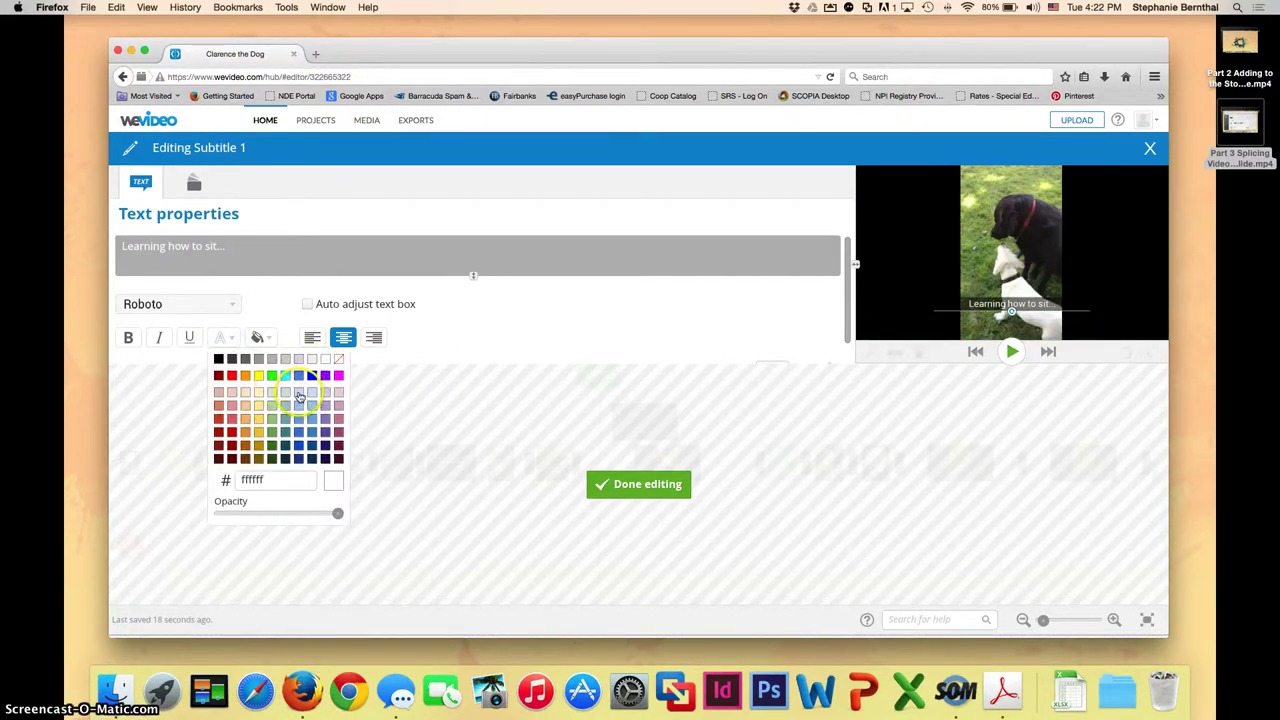
Make the 'Learning how to sit...' subtitle text white.
click(226, 343)
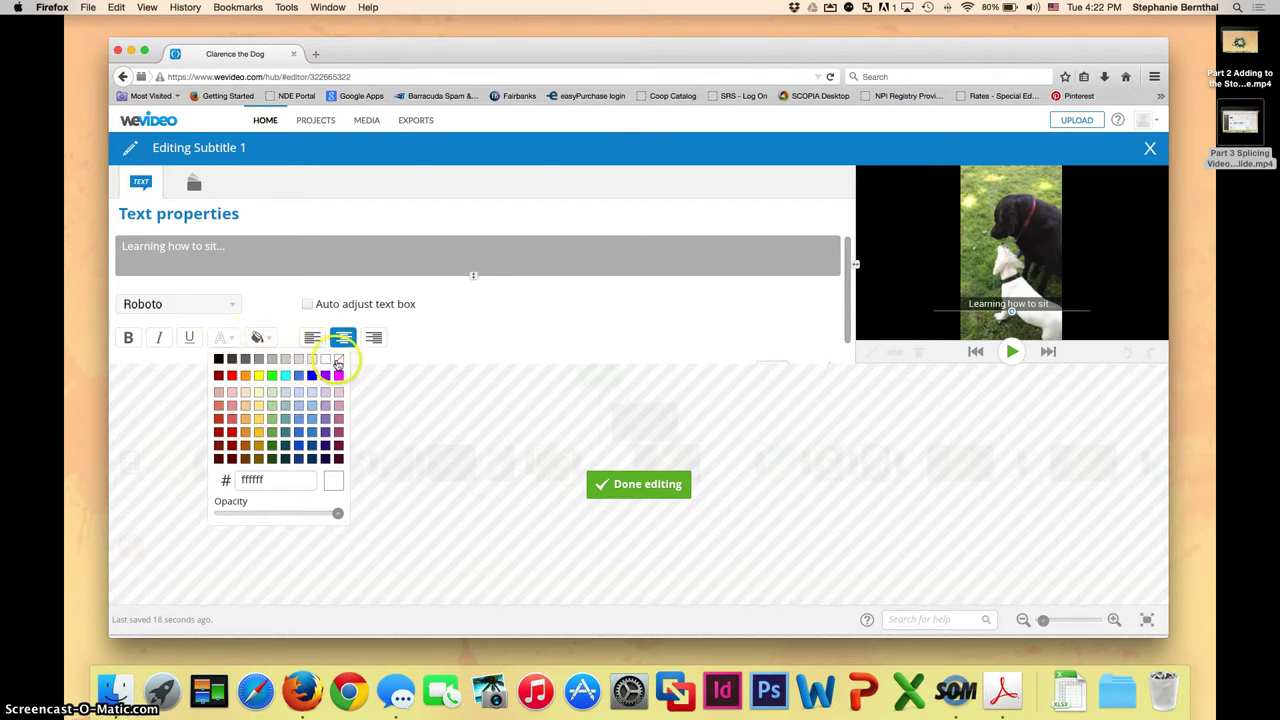
click(338, 363)
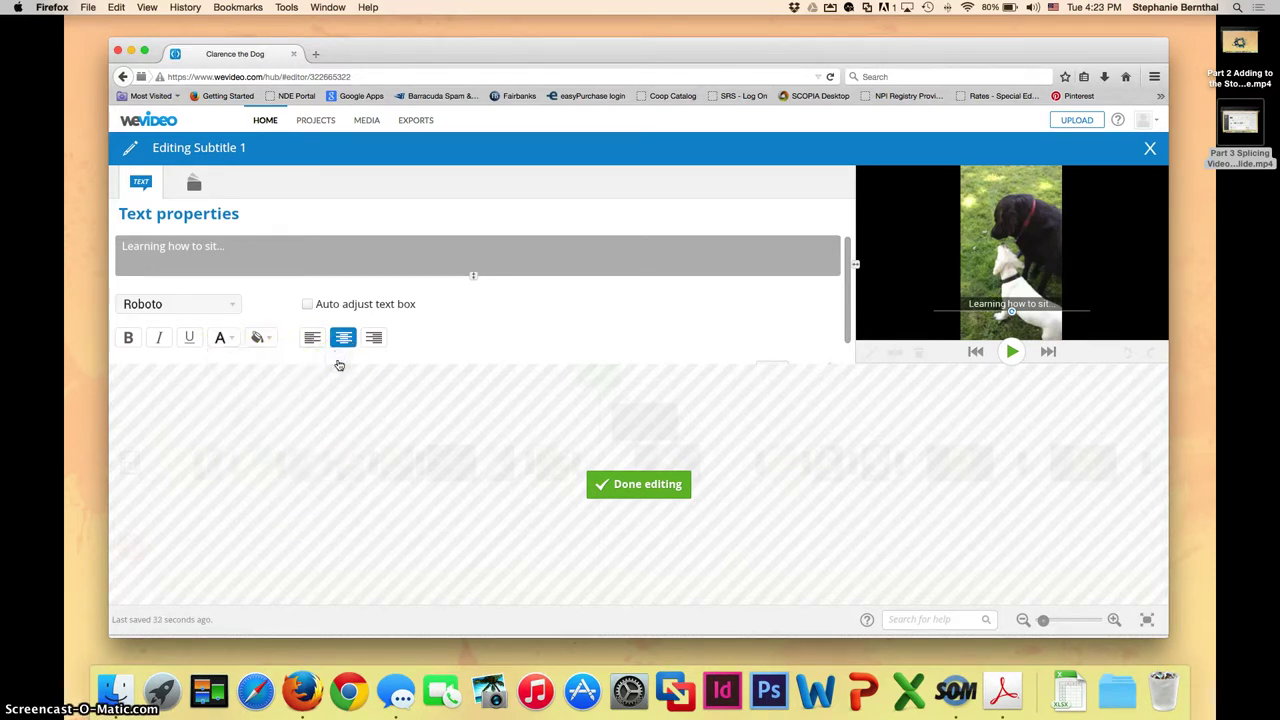
click(240, 348)
click(234, 340)
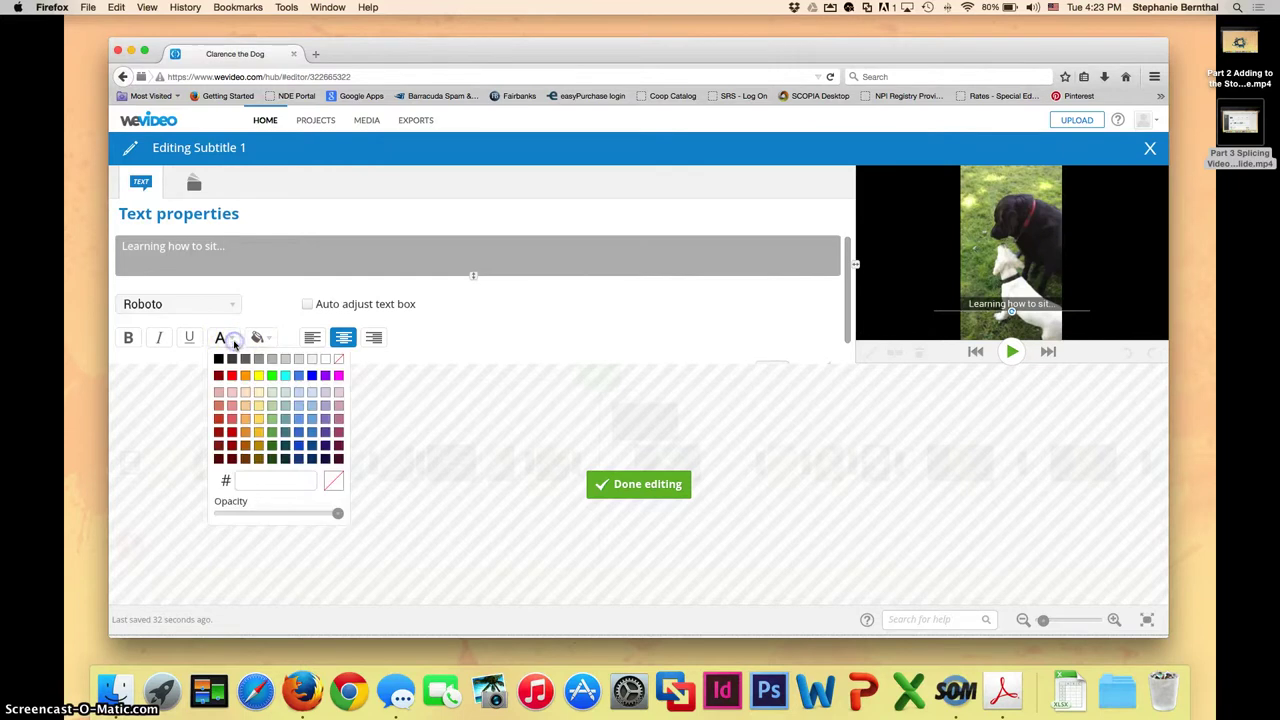
click(313, 367)
Set the subtitle background to transparent, keeping centre alignment, and finish editing.
click(257, 337)
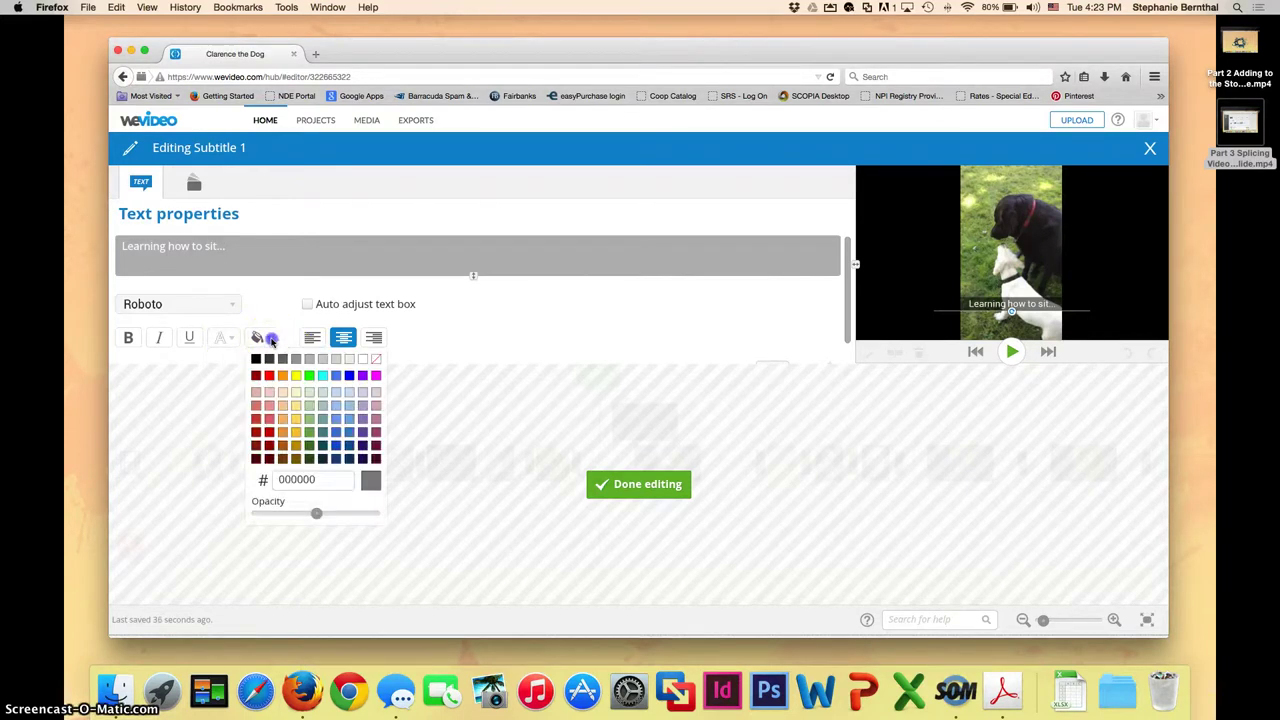
click(377, 362)
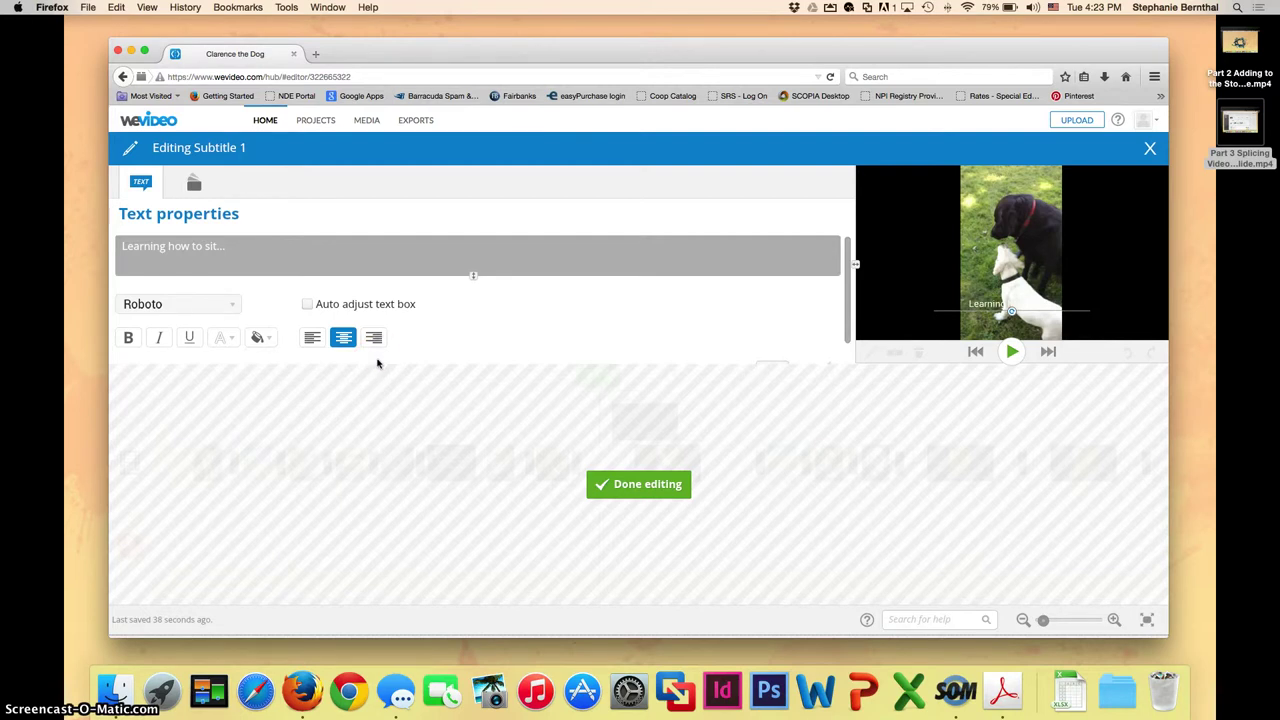
click(377, 363)
click(465, 420)
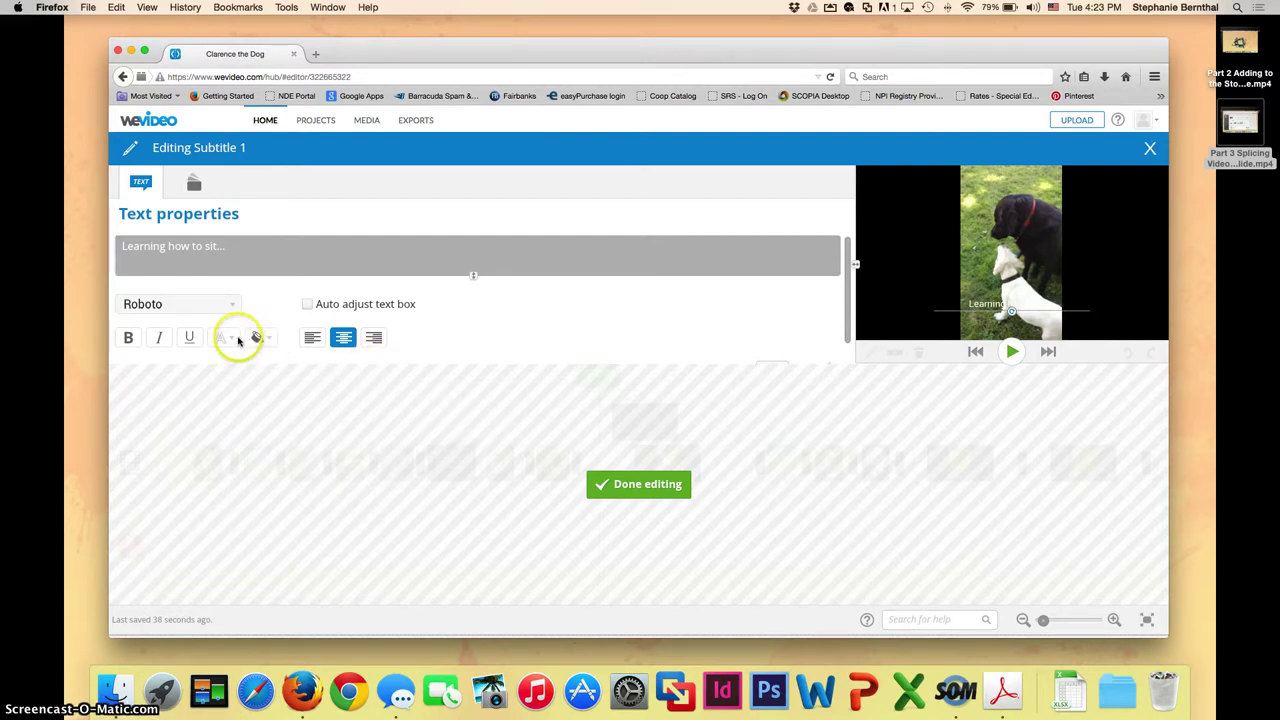
click(272, 340)
click(364, 362)
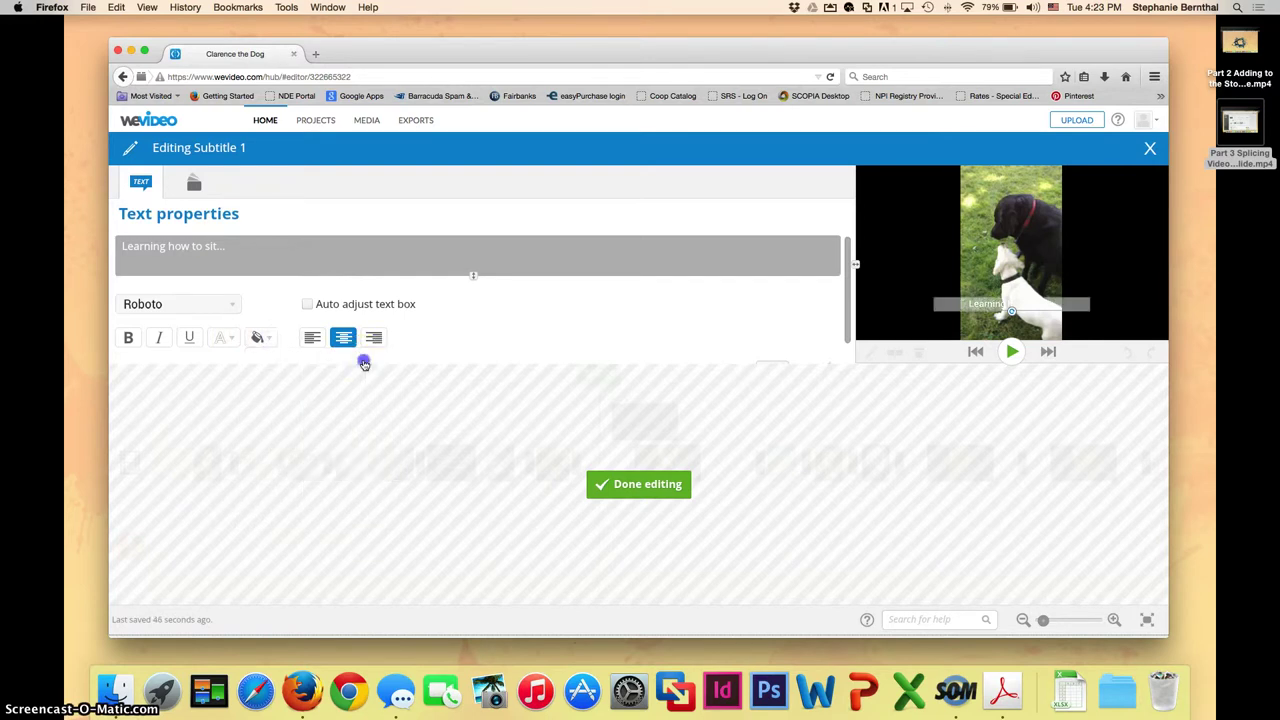
click(342, 338)
click(268, 338)
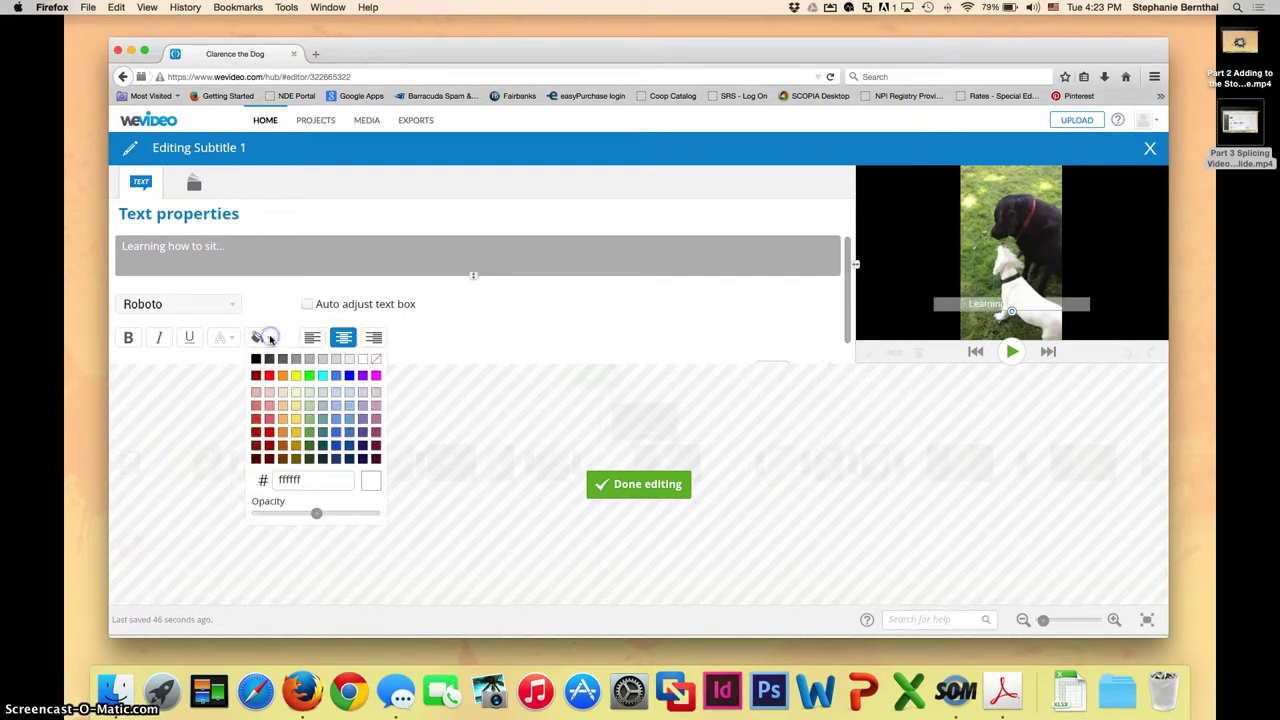
click(256, 358)
click(622, 484)
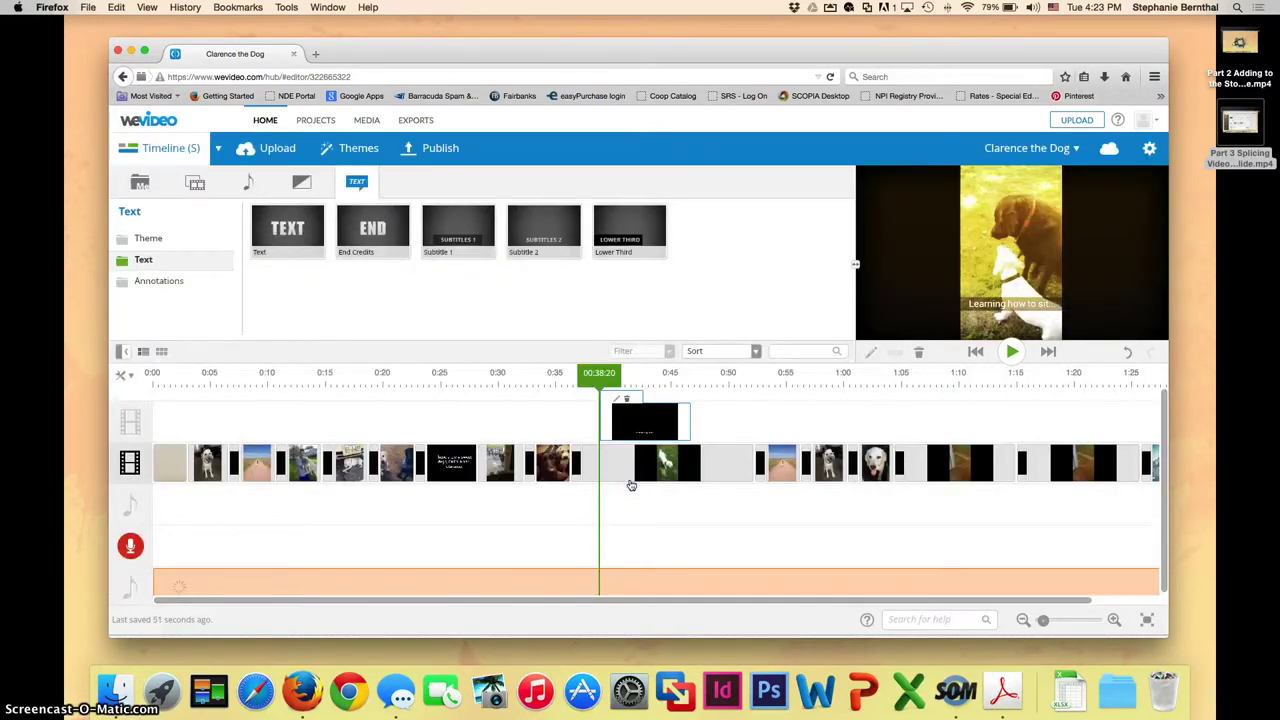
Play back the subtitled section from about 0:36 and pause at 0:48.
drag(595, 374, 572, 376)
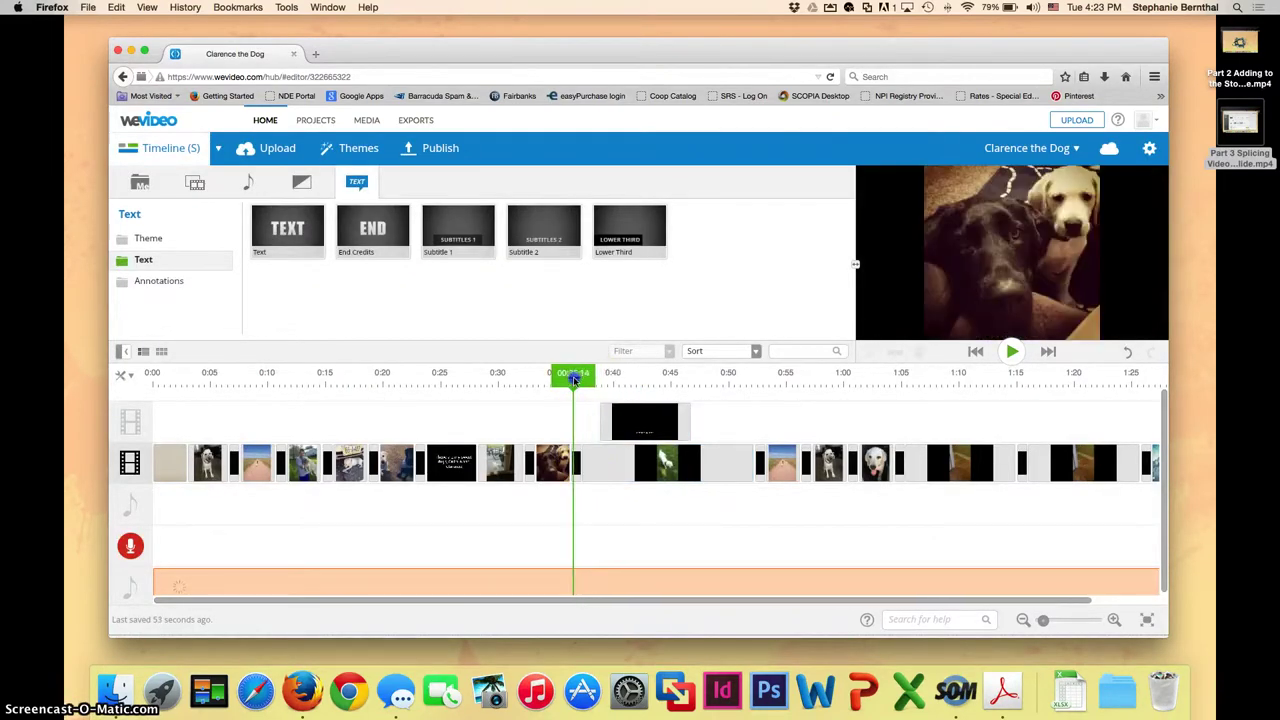
click(1012, 352)
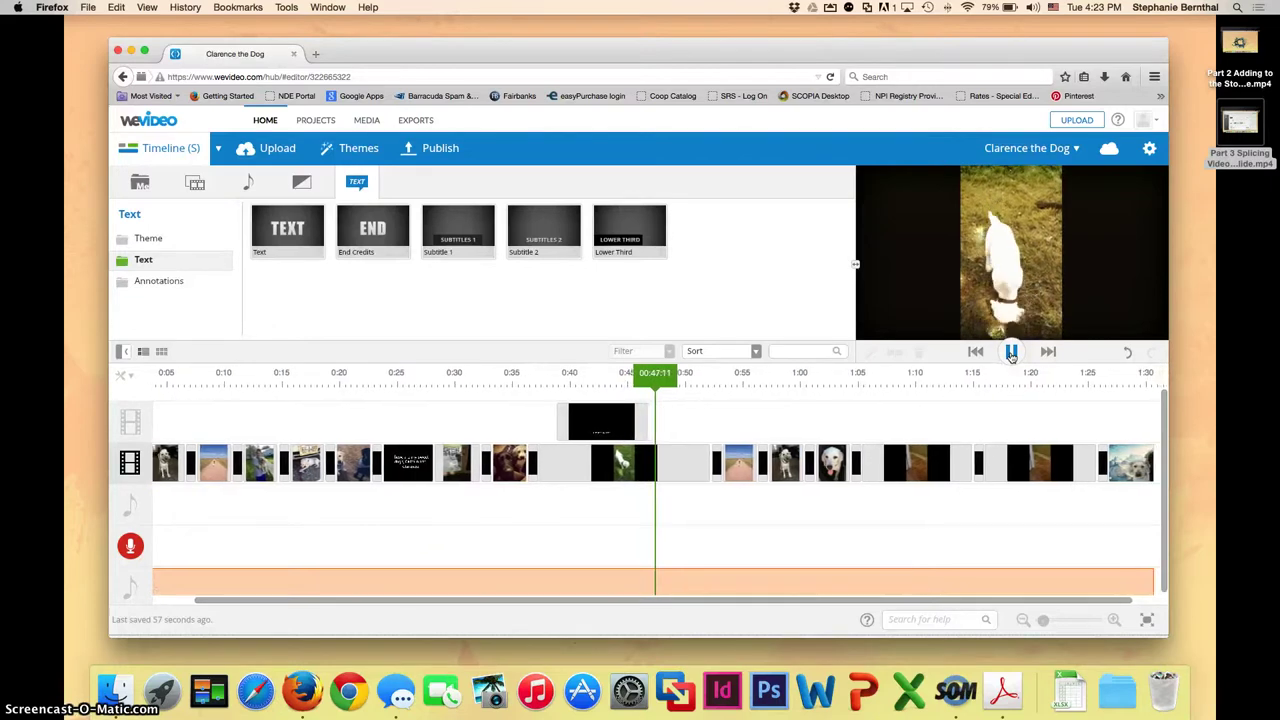
click(1012, 352)
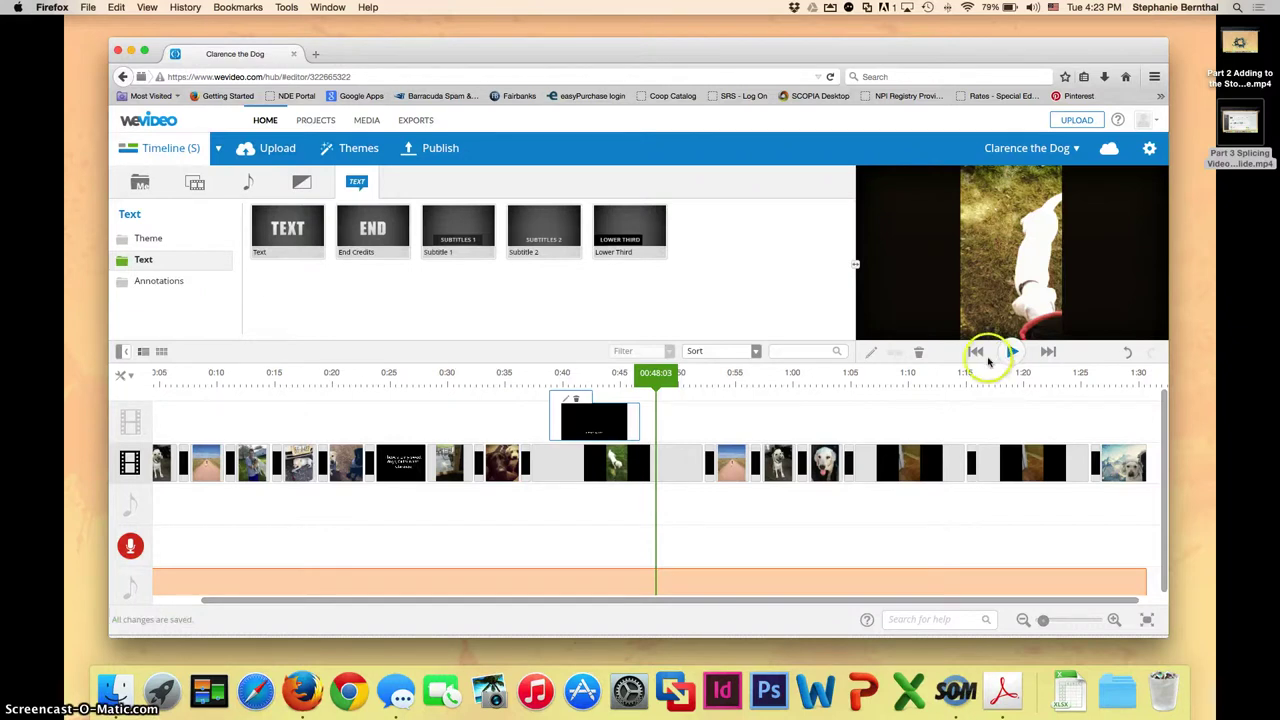
Reopen the subtitle and drag its box toward the top of the video, stretching it taller.
click(566, 402)
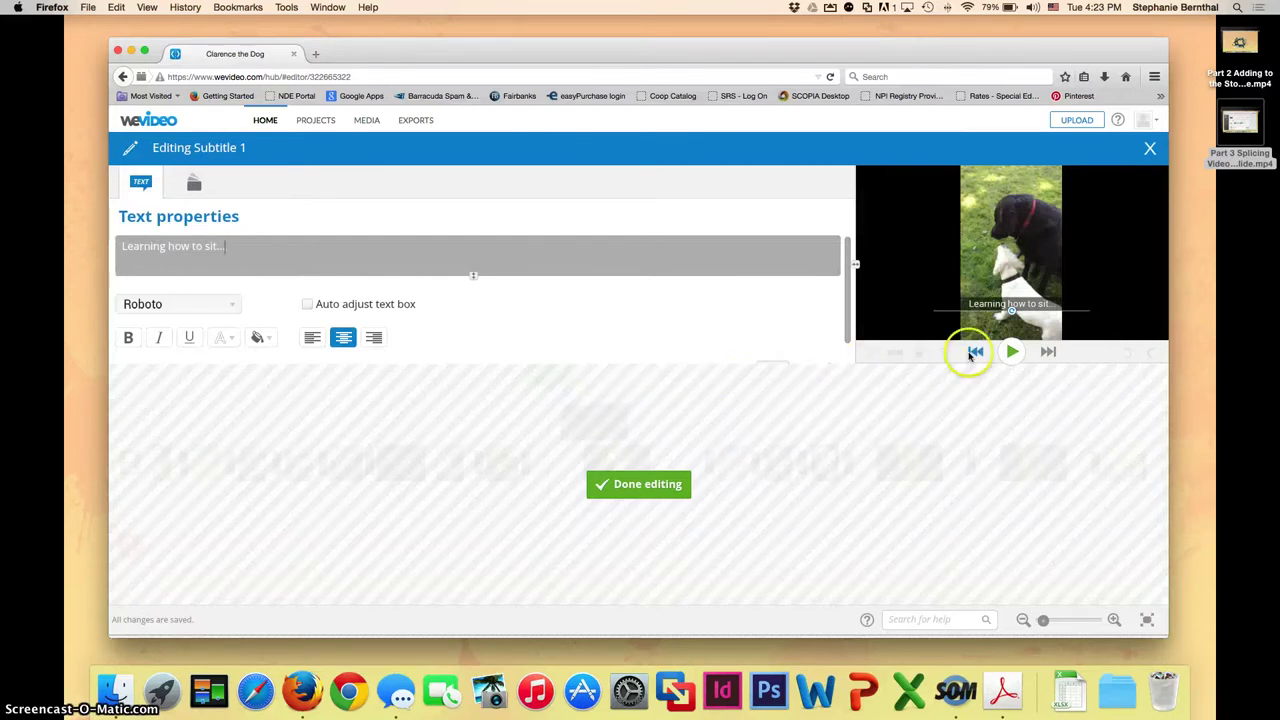
click(986, 302)
drag(986, 302, 975, 192)
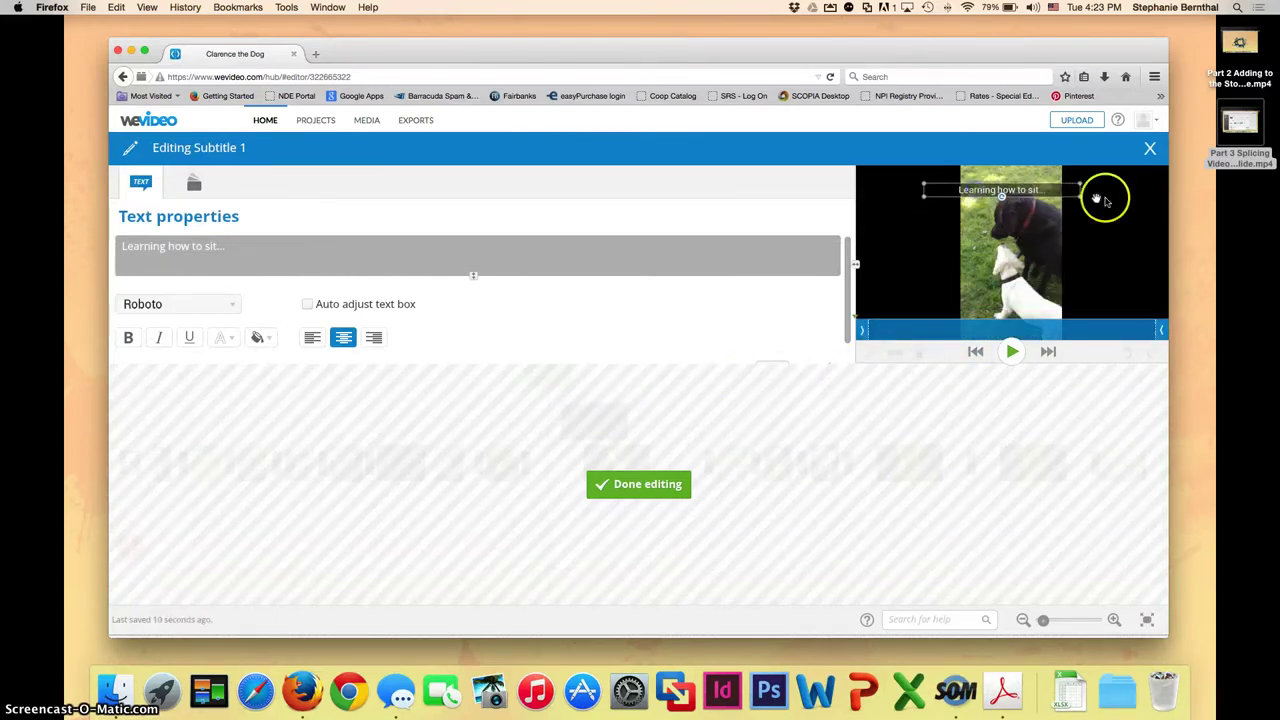
drag(1083, 202, 1090, 299)
click(323, 354)
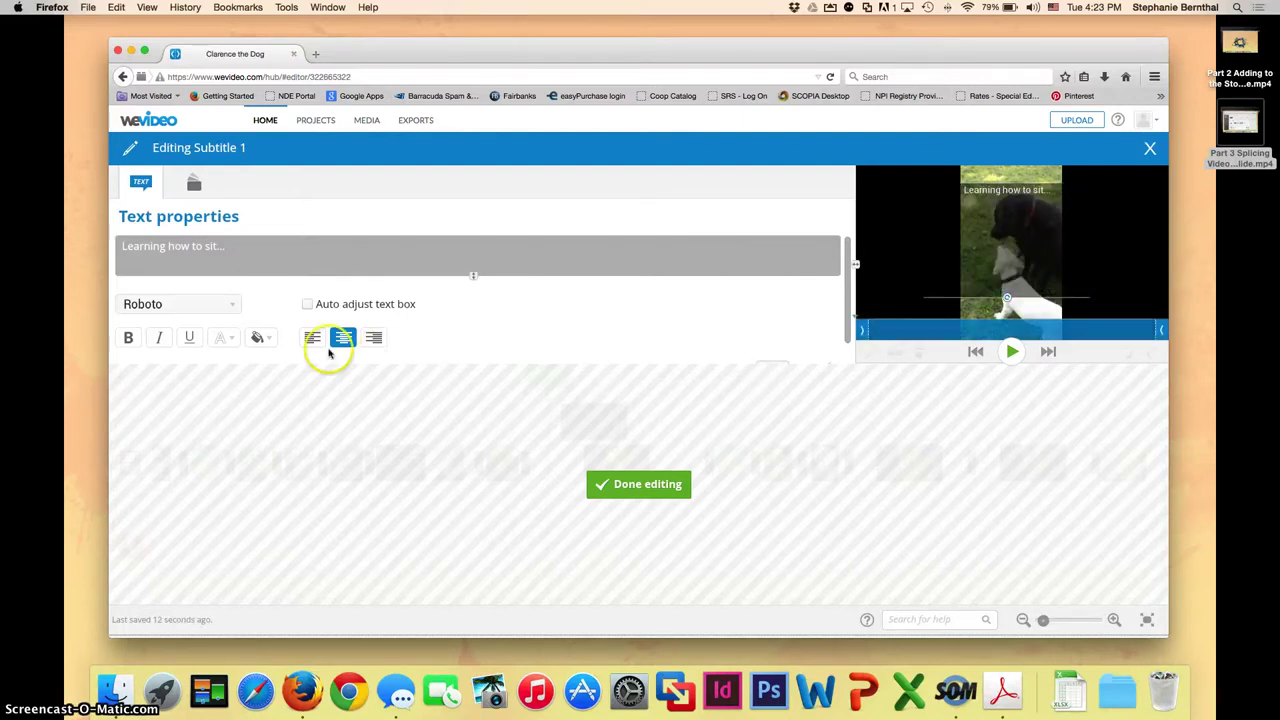
Enlarge the subtitle font to 62 px and fit the box across the middle of the video.
scroll(849, 270, down, 1)
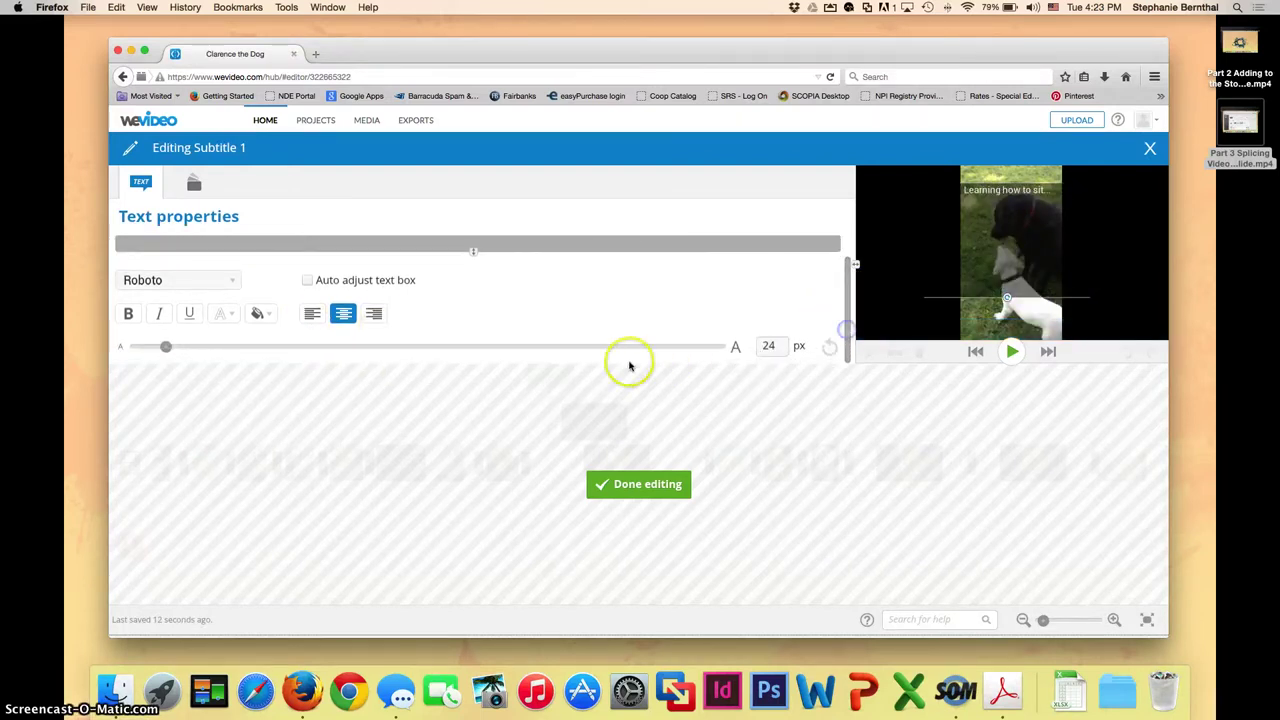
drag(166, 346, 249, 348)
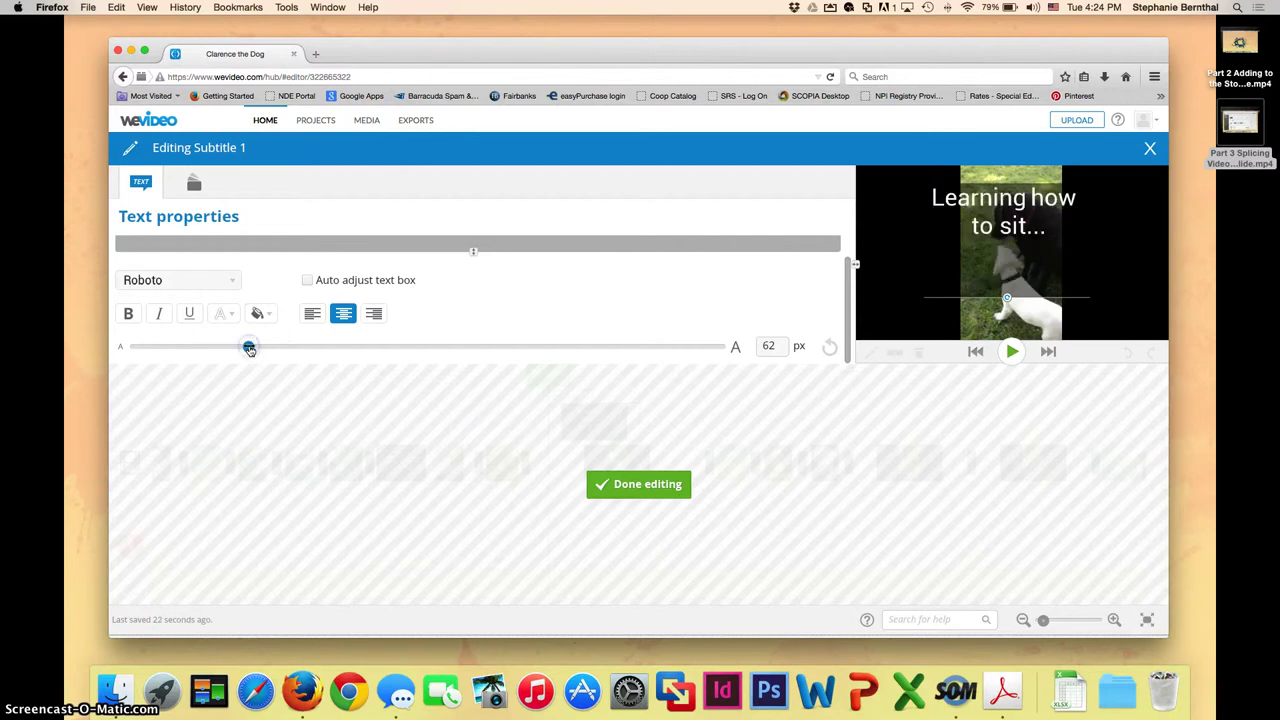
click(908, 277)
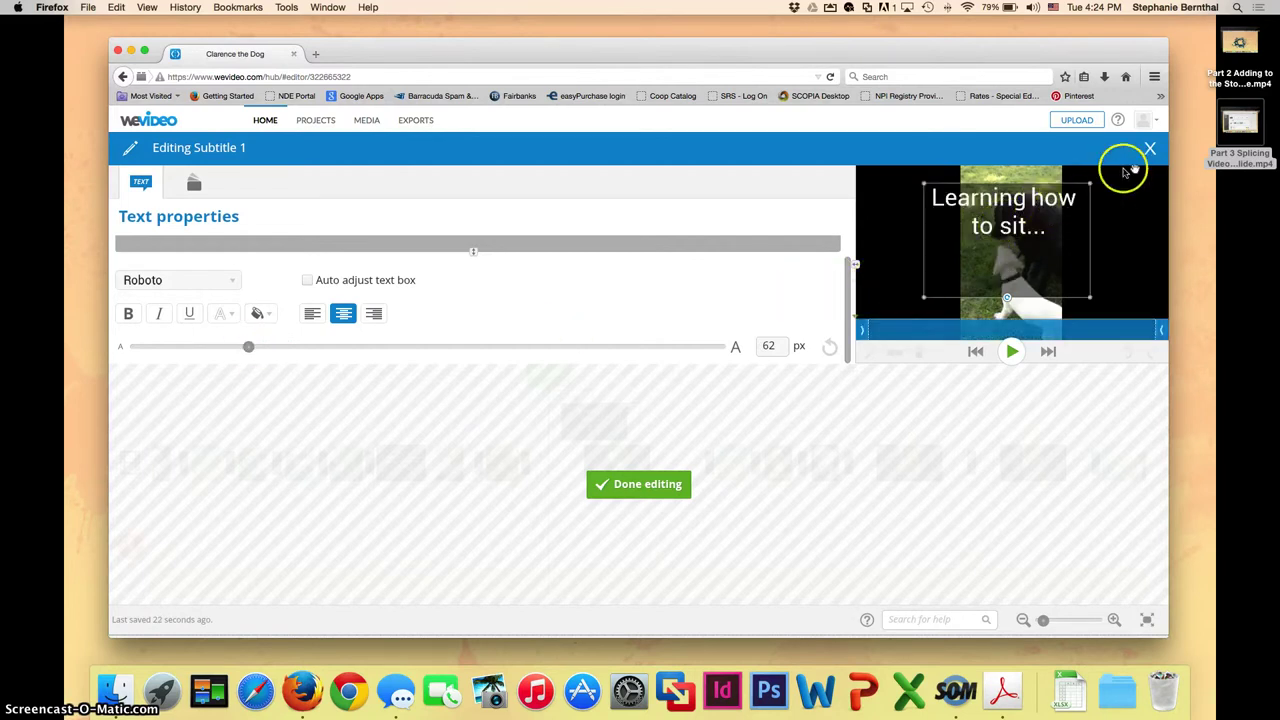
drag(1090, 190, 1100, 250)
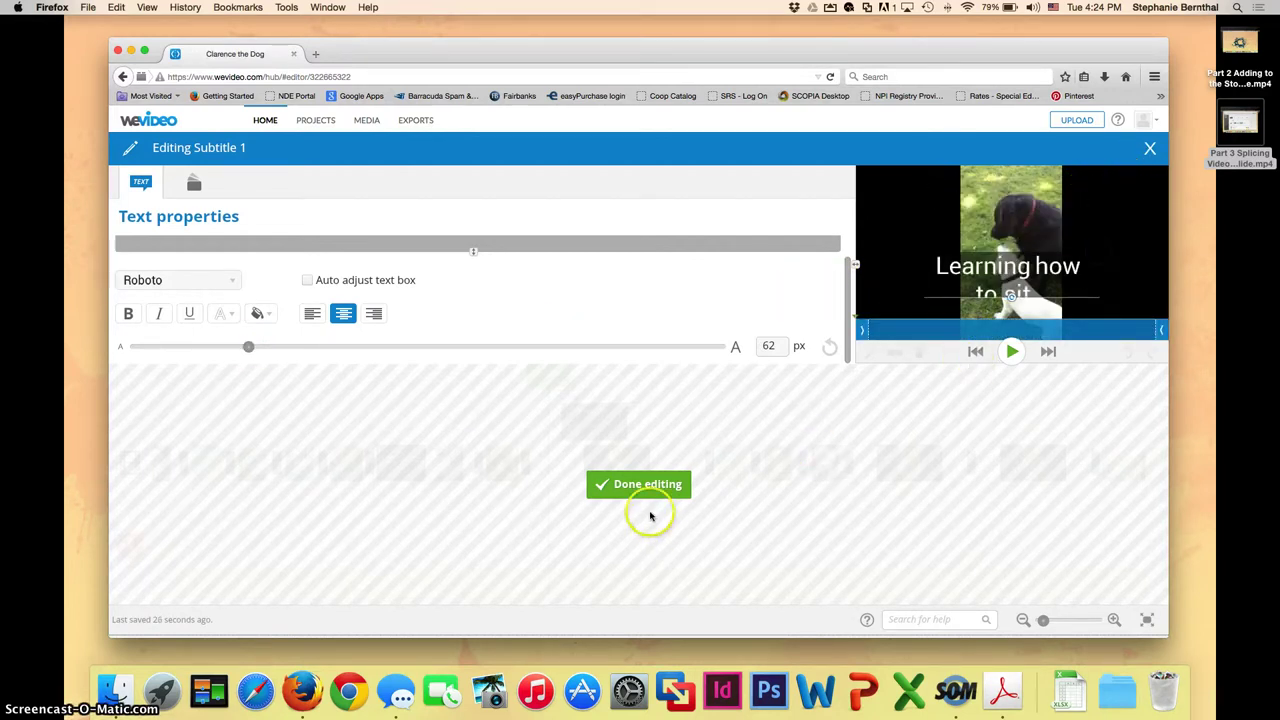
click(1108, 177)
click(1095, 250)
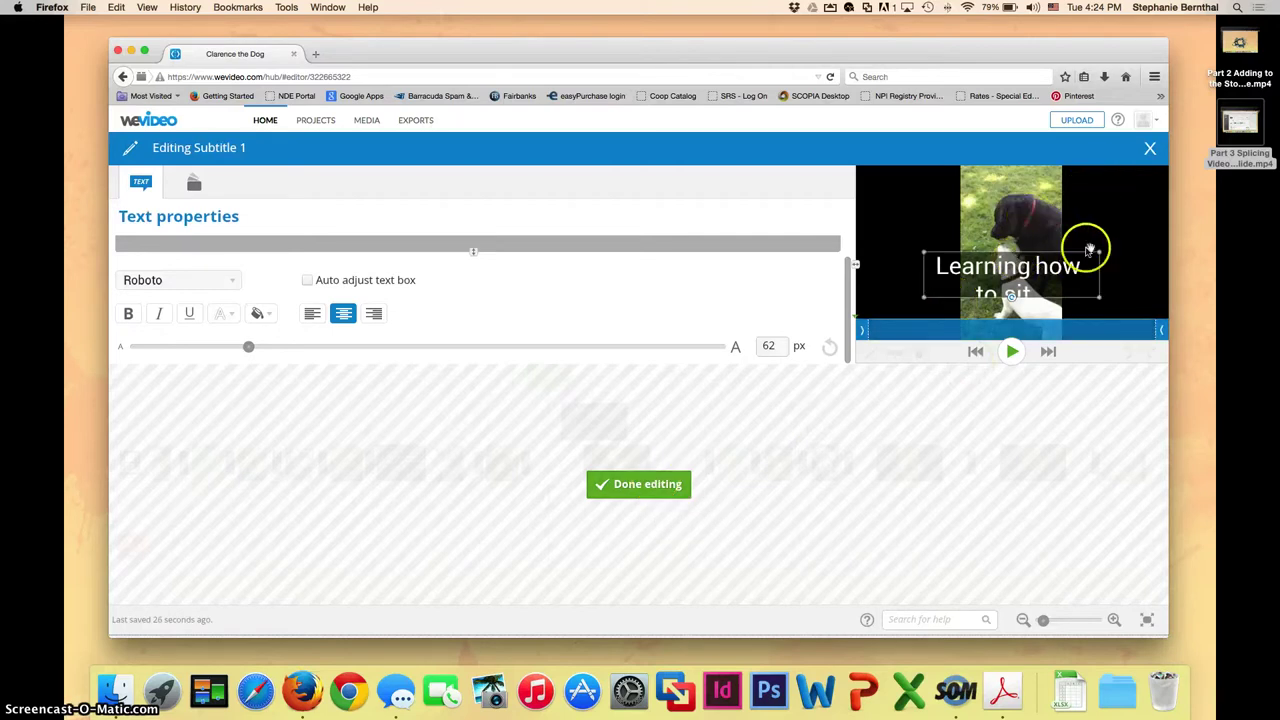
click(643, 488)
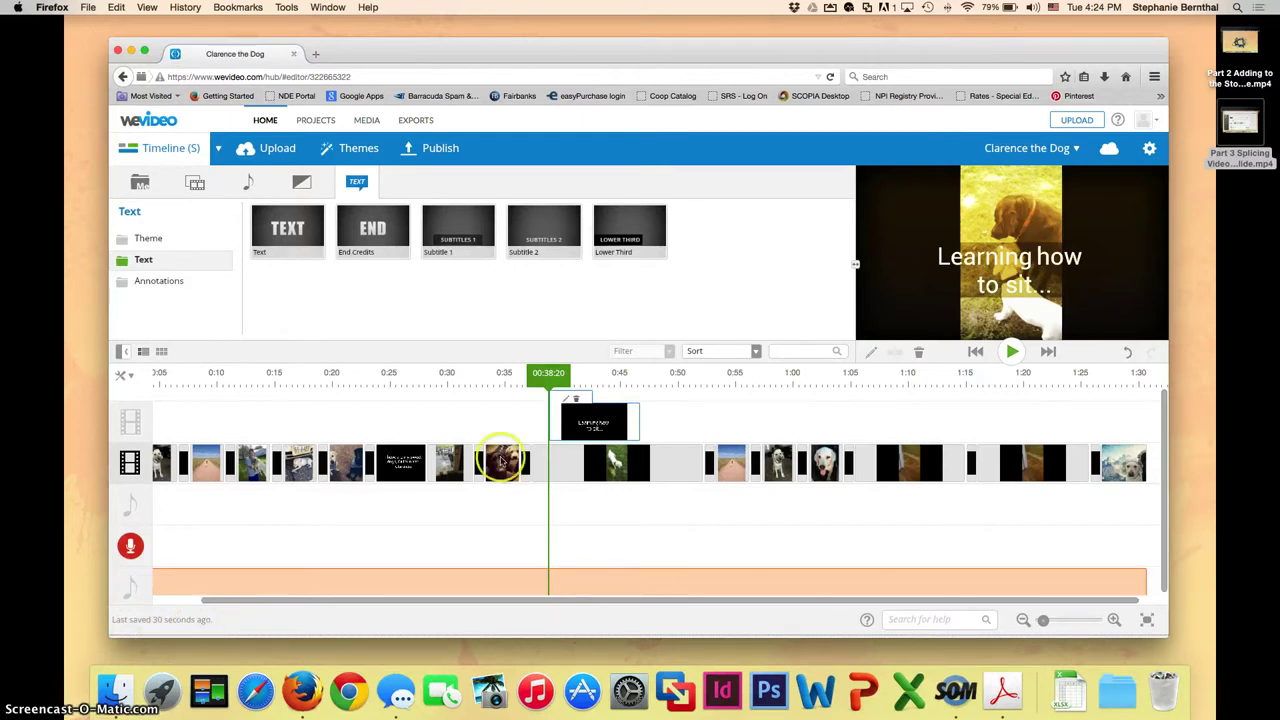
Save the 'Clarence the Dog' project and dismiss the save confirmation.
click(1012, 150)
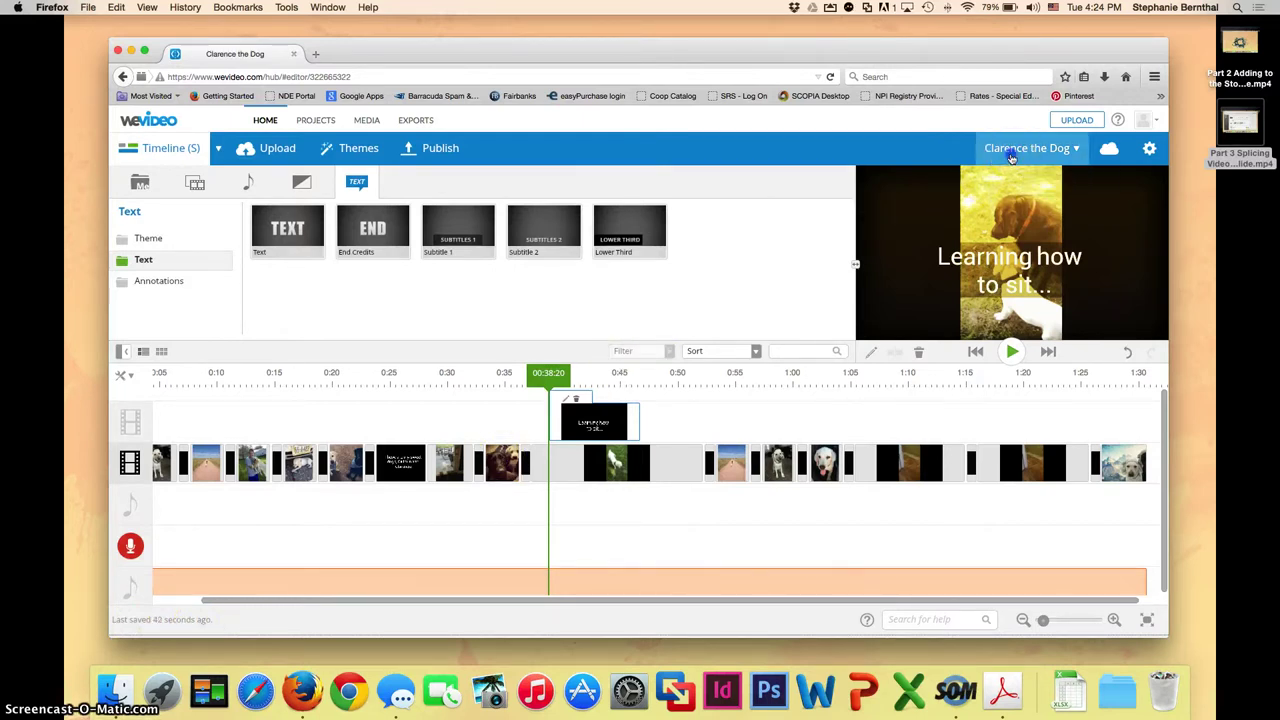
click(236, 240)
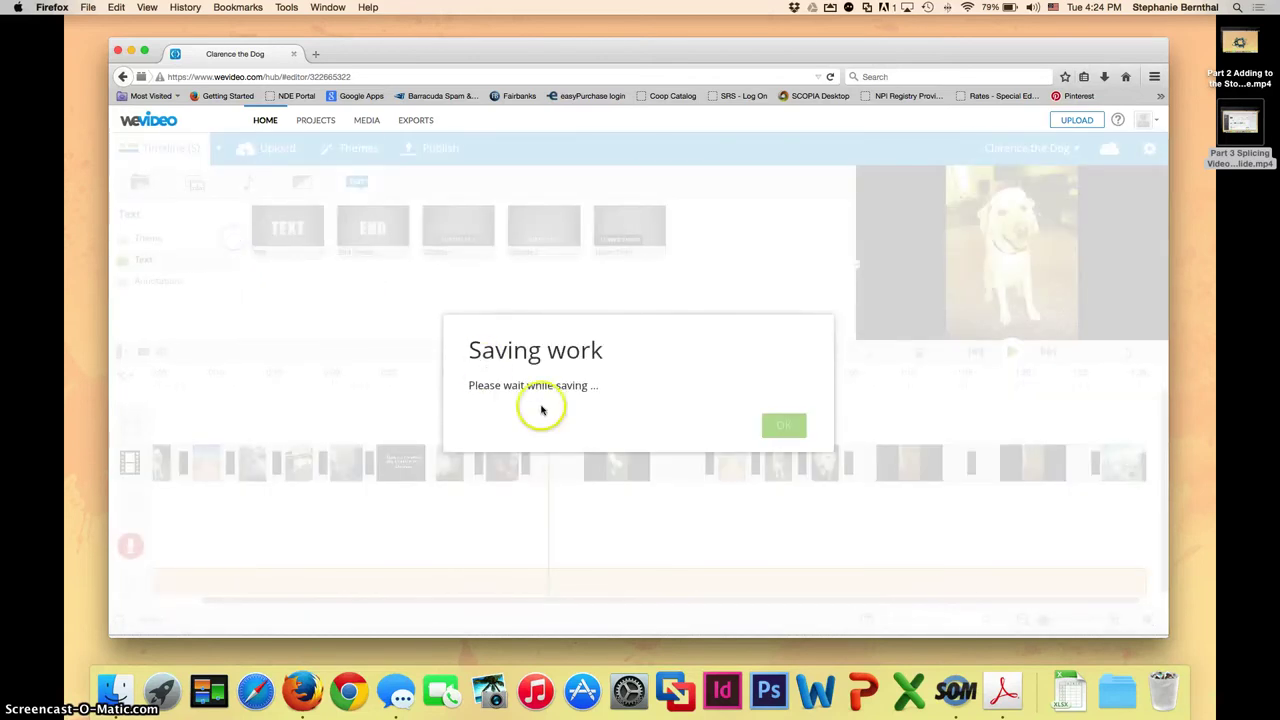
click(770, 428)
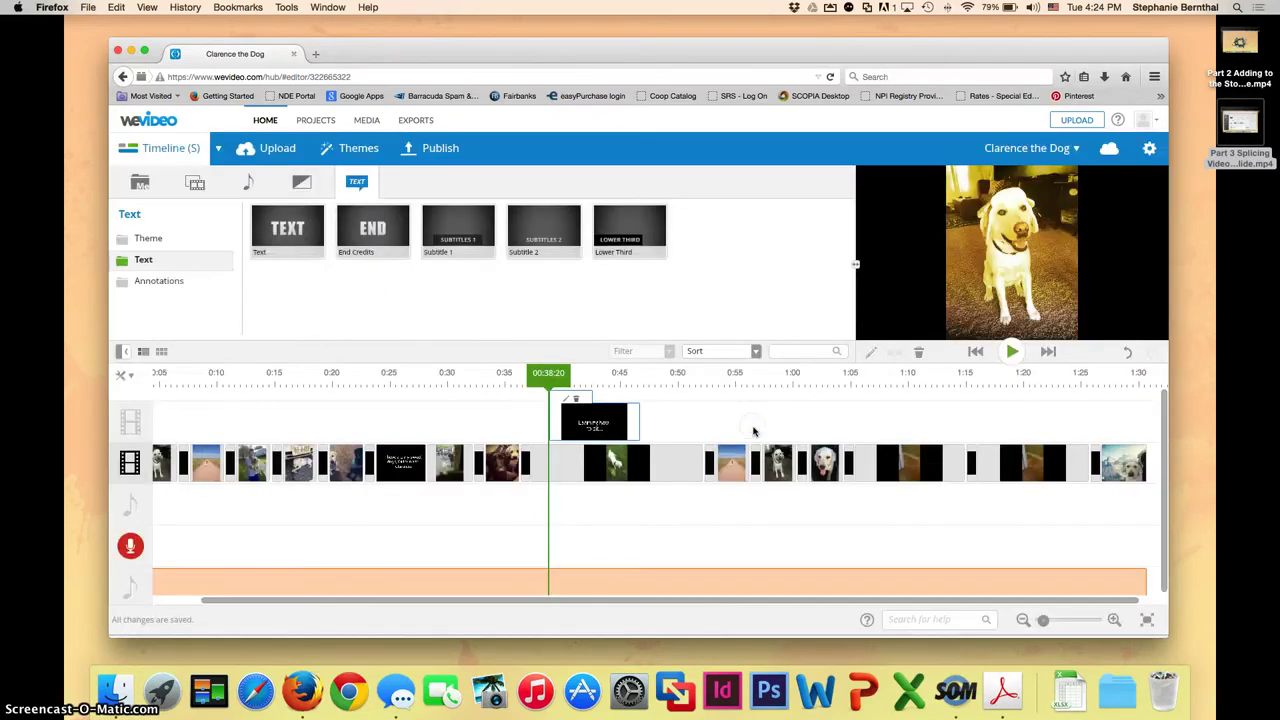